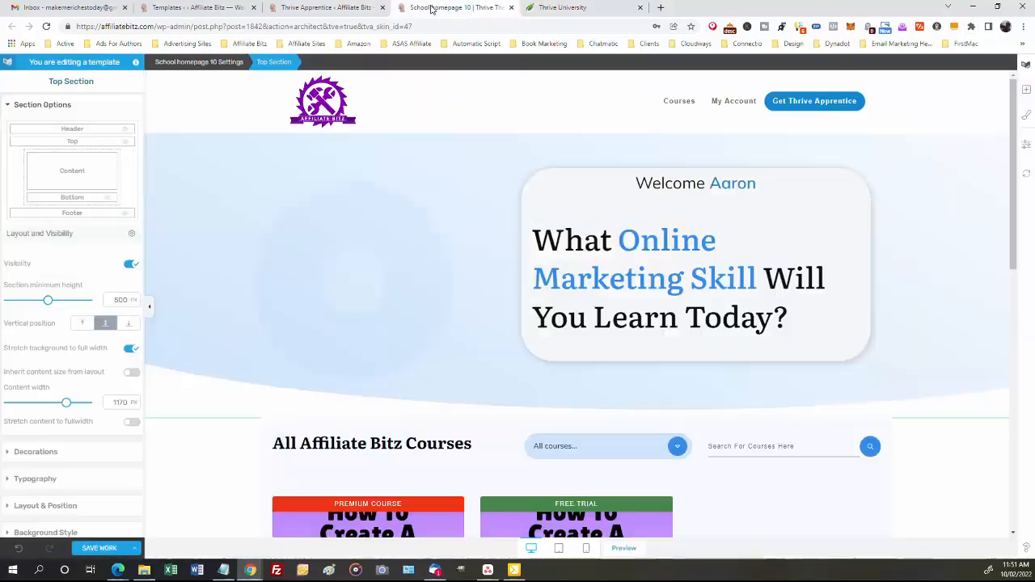
Check the school homepage in the template list and review the user-data options for the dynamic name in its welcome text.
{"action": "left_click", "coordinate": [324, 8]}
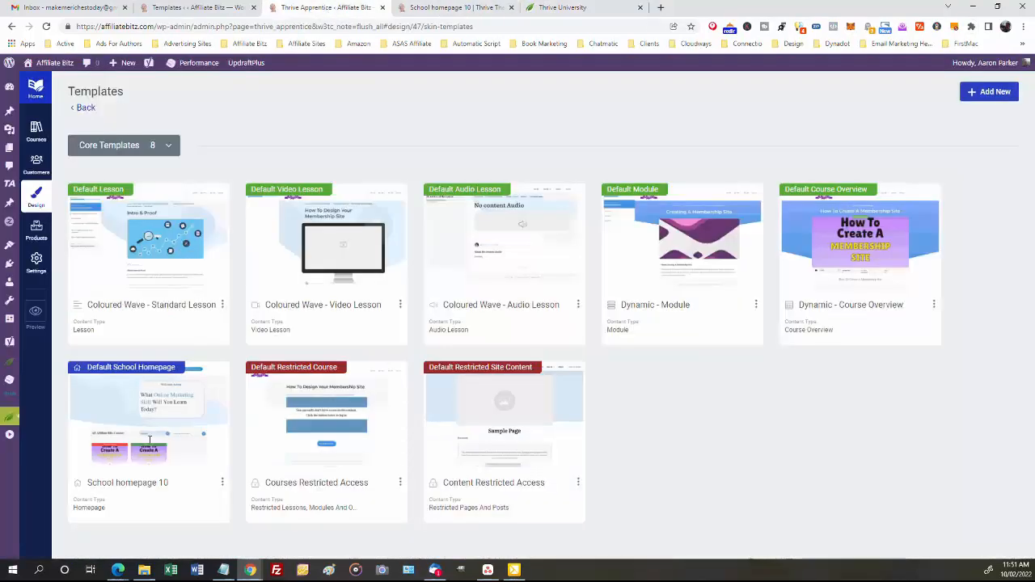
{"action": "left_click", "coordinate": [465, 10]}
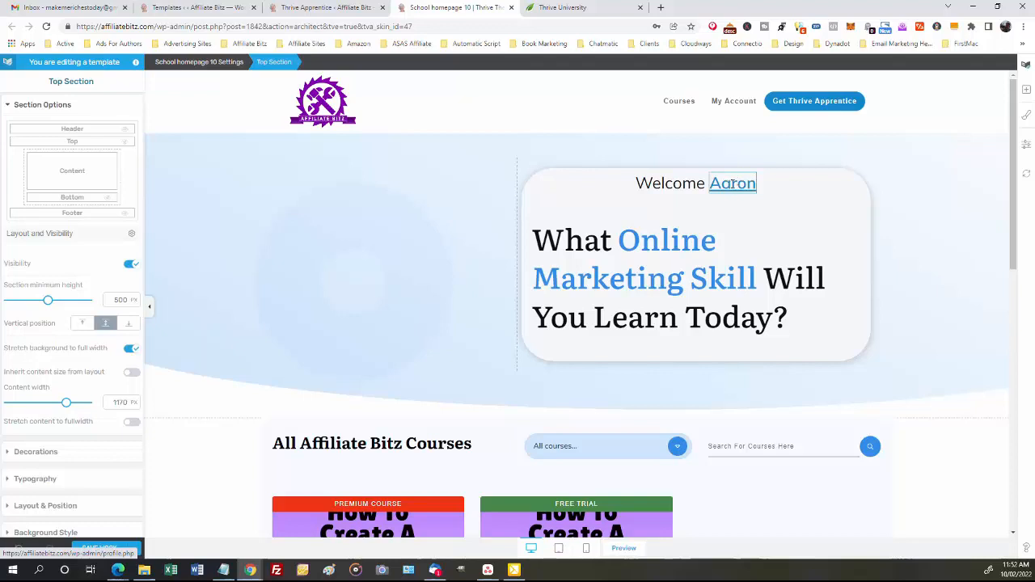
{"action": "double_click", "coordinate": [730, 183]}
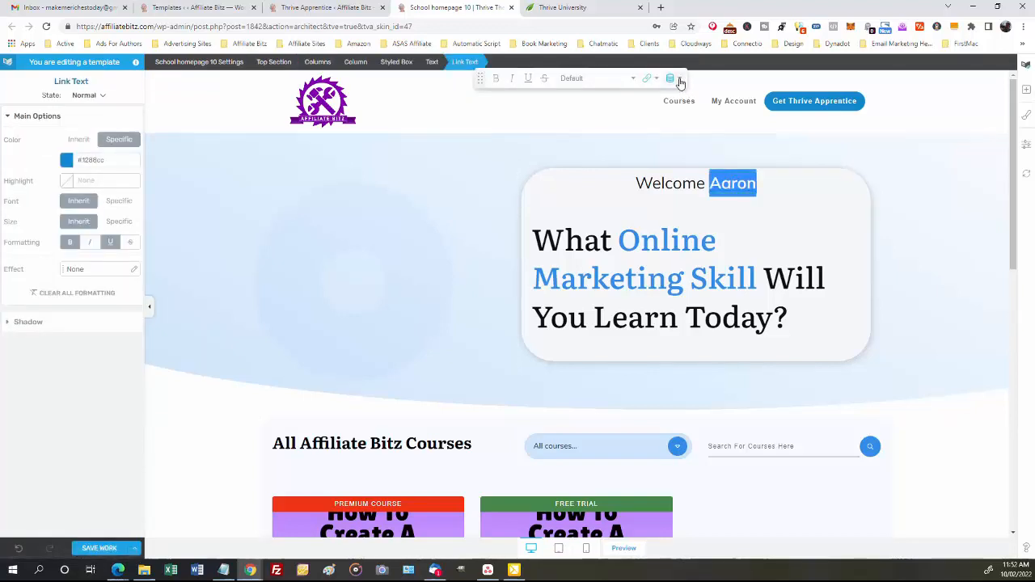
{"action": "left_click", "coordinate": [679, 81]}
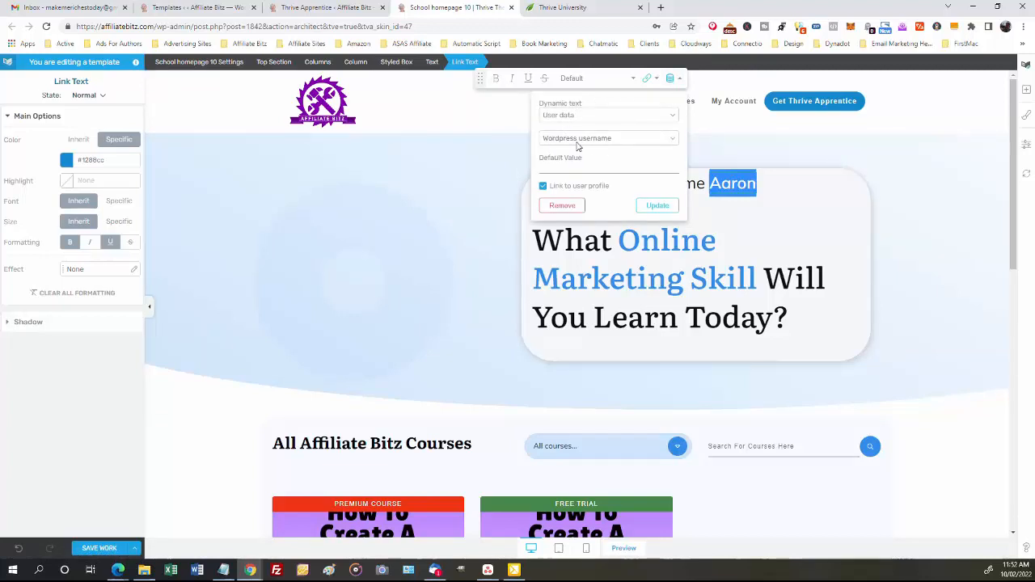
{"action": "left_click", "coordinate": [673, 142]}
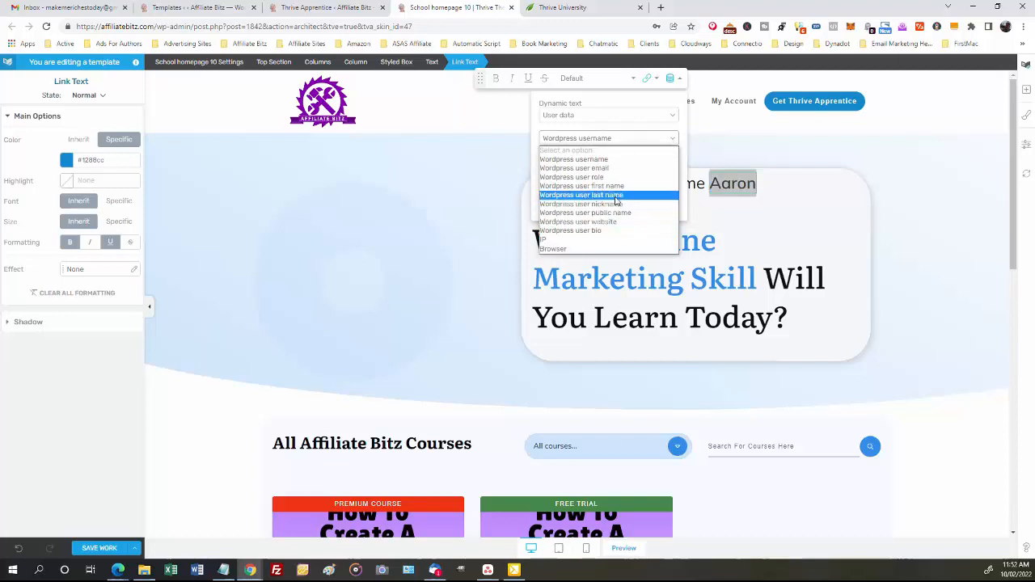
{"action": "left_click", "coordinate": [605, 160]}
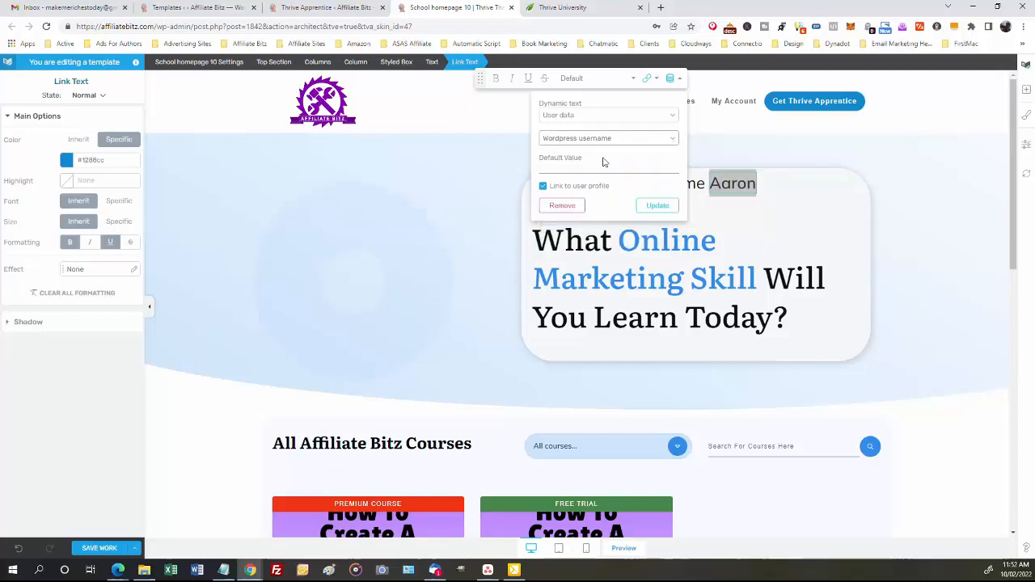
{"action": "left_click", "coordinate": [437, 151]}
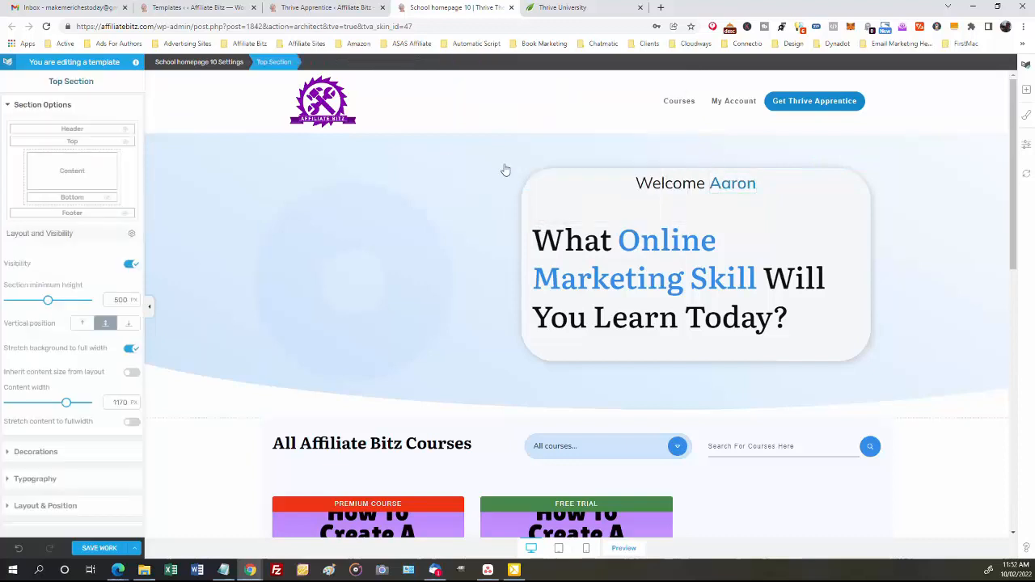
Examine the dynamic text source categories and profile link setting for the name in the welcome text.
{"action": "left_click", "coordinate": [677, 185]}
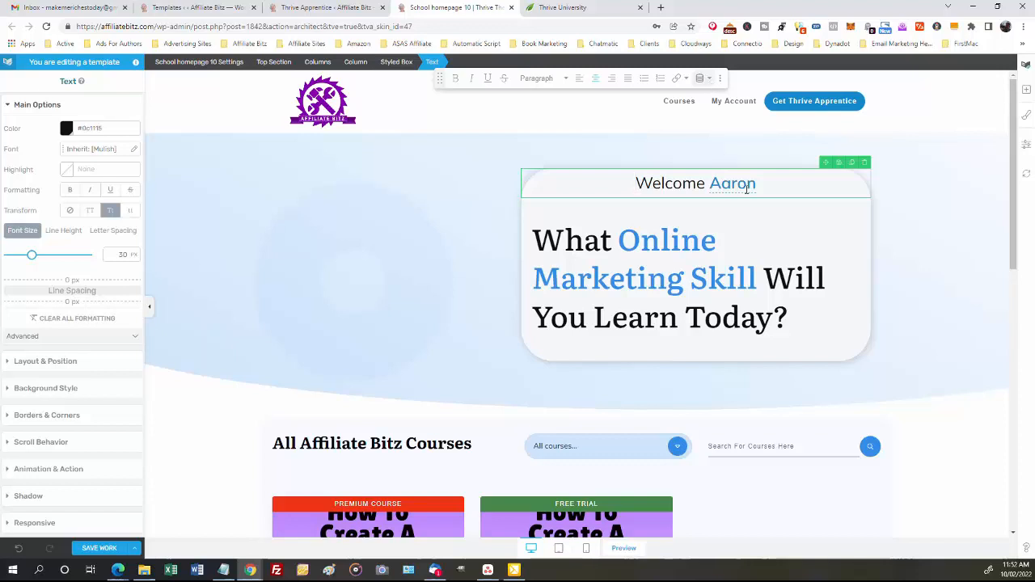
{"action": "left_click", "coordinate": [735, 184]}
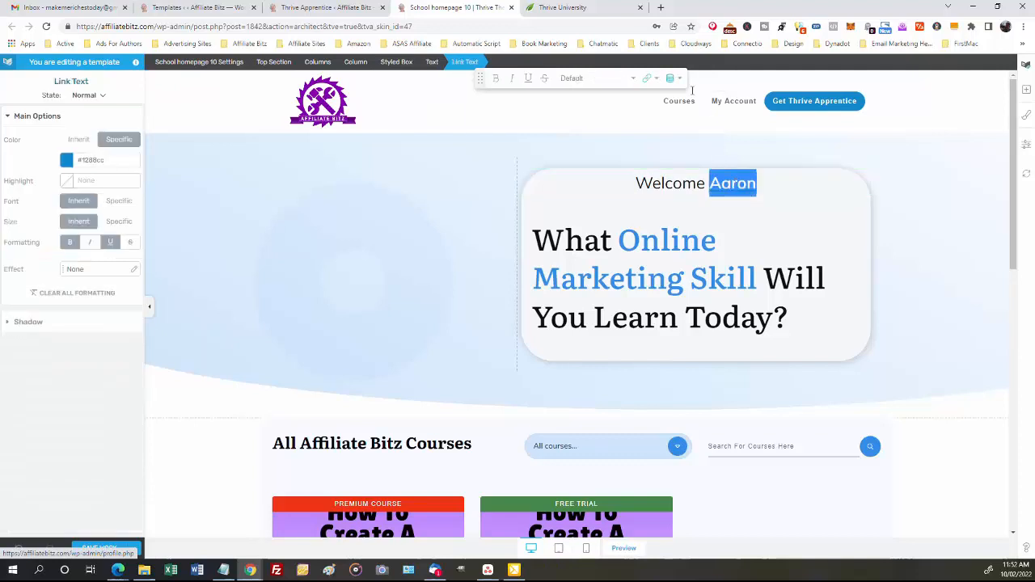
{"action": "left_click", "coordinate": [679, 78]}
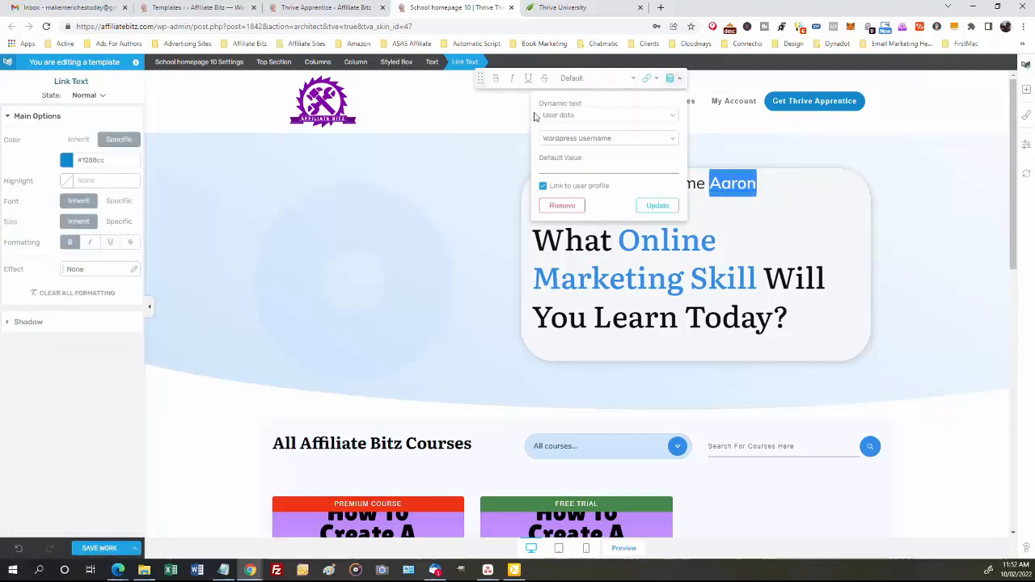
{"action": "left_click", "coordinate": [672, 117]}
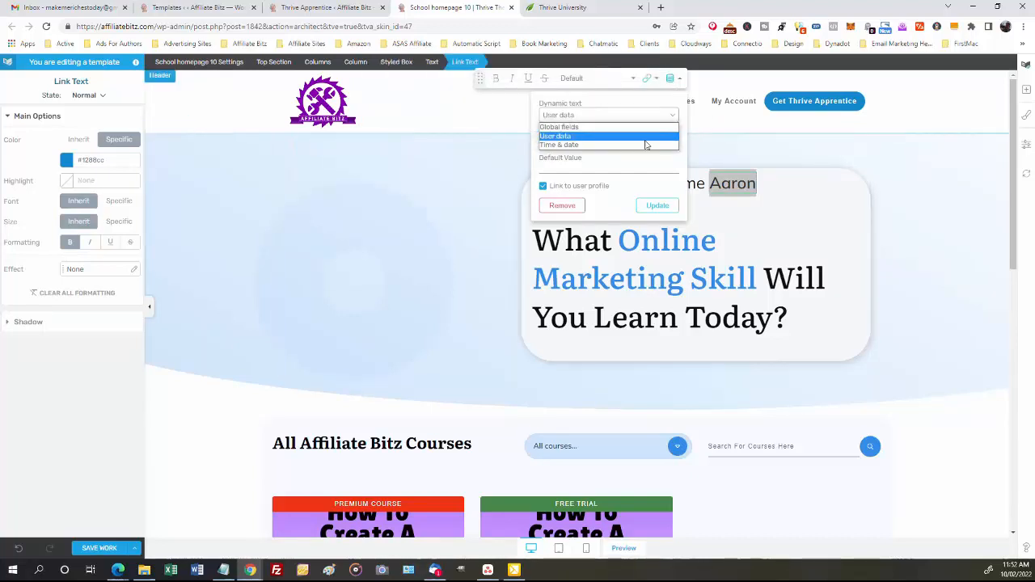
{"action": "left_click", "coordinate": [502, 148]}
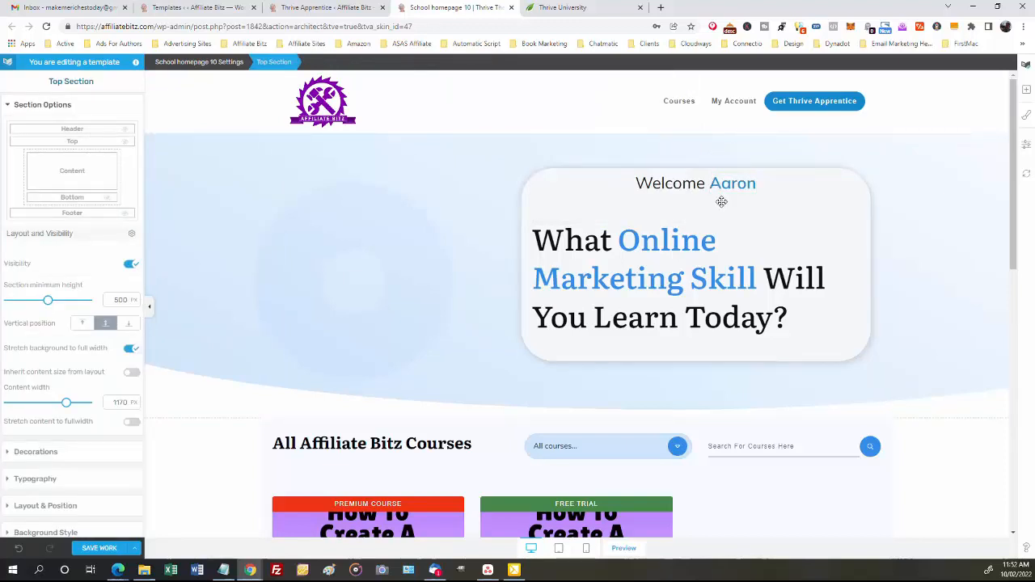
{"action": "left_click", "coordinate": [736, 185]}
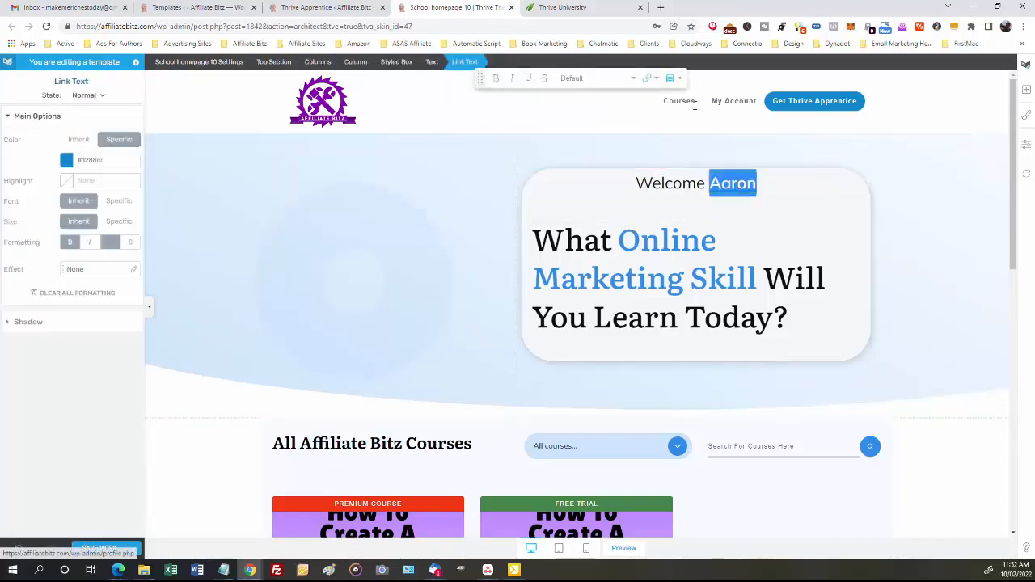
{"action": "left_click", "coordinate": [676, 79]}
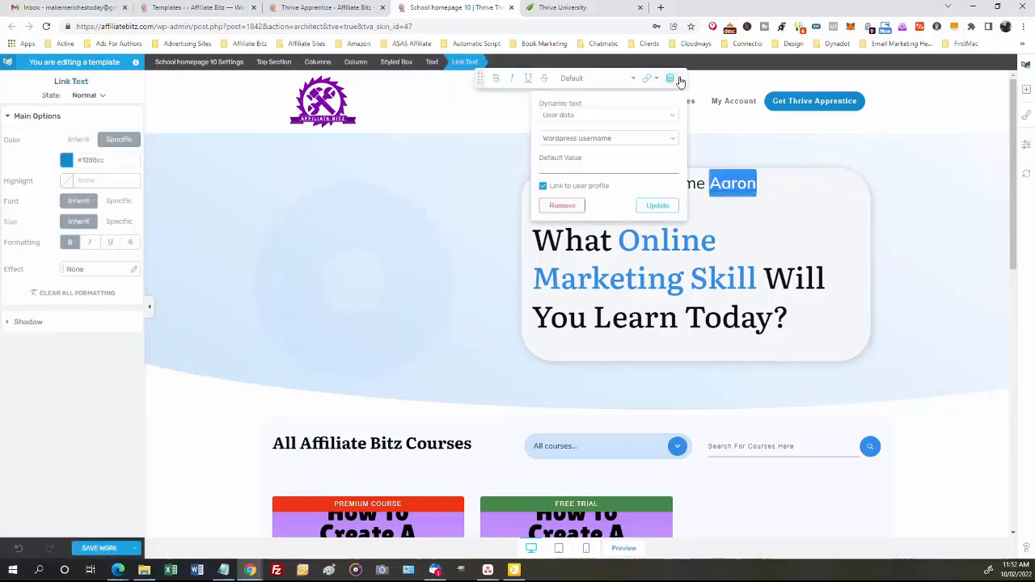
{"action": "left_click", "coordinate": [478, 148]}
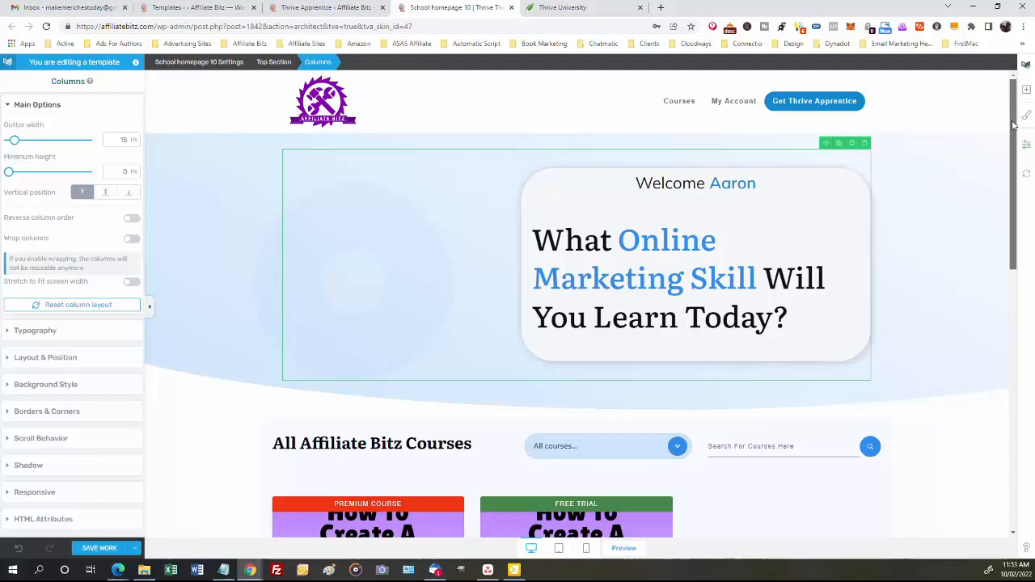
Compare the homepage template's course list, filter and search fields with those on the Thrive University page.
{"action": "scroll", "coordinate": [1009, 170], "scroll_direction": "down", "scroll_amount": 1}
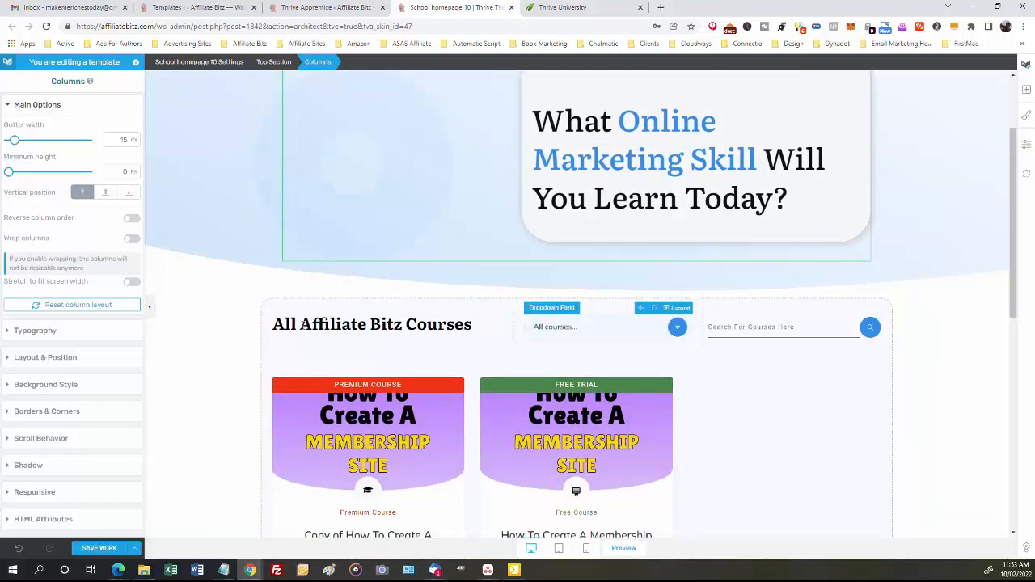
{"action": "left_click", "coordinate": [562, 7]}
{"action": "scroll", "coordinate": [954, 210], "scroll_direction": "down", "scroll_amount": 6}
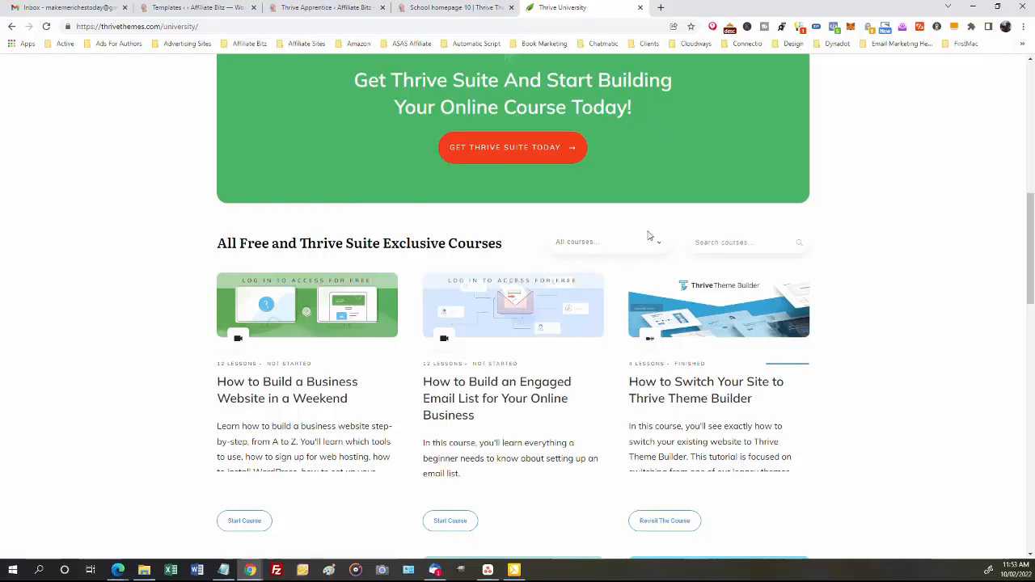
{"action": "left_click", "coordinate": [459, 9]}
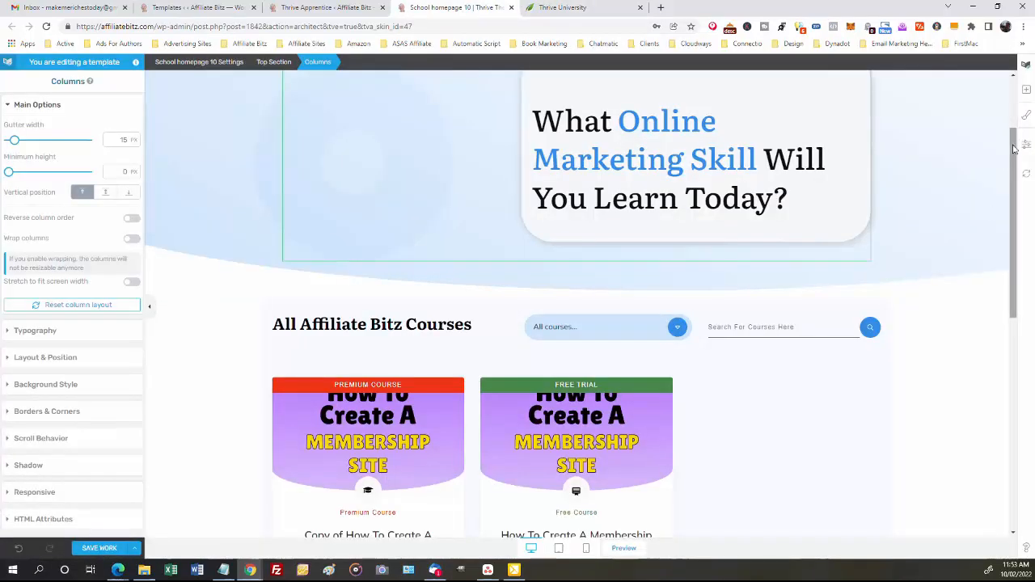
Compare the bottom banner on the live Courses page with the conditional default display of the homepage template's bottom section.
{"action": "left_click_drag", "start_coordinate": [1015, 150], "coordinate": [1001, 381]}
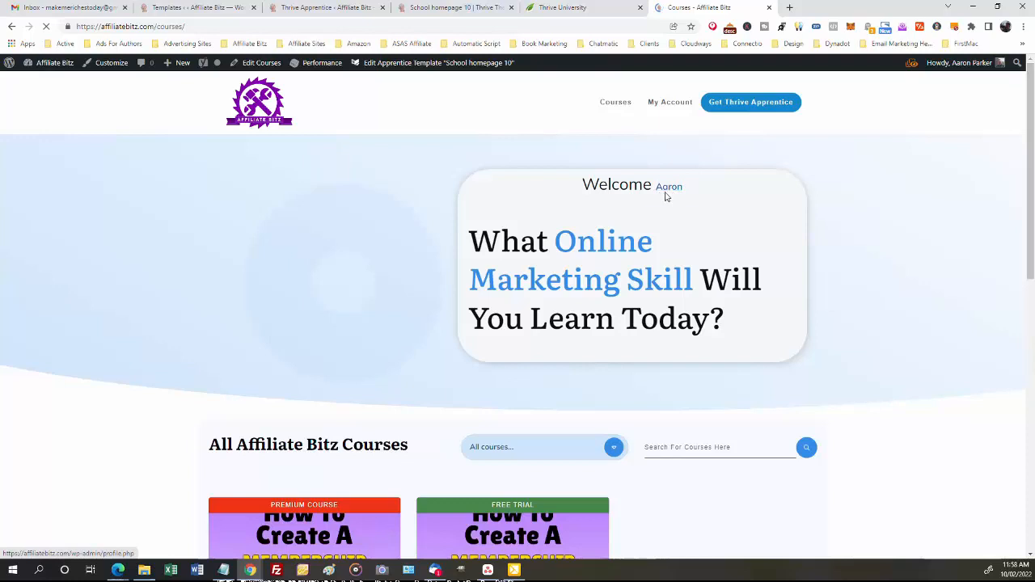
{"action": "left_click_drag", "start_coordinate": [1030, 75], "coordinate": [1005, 409]}
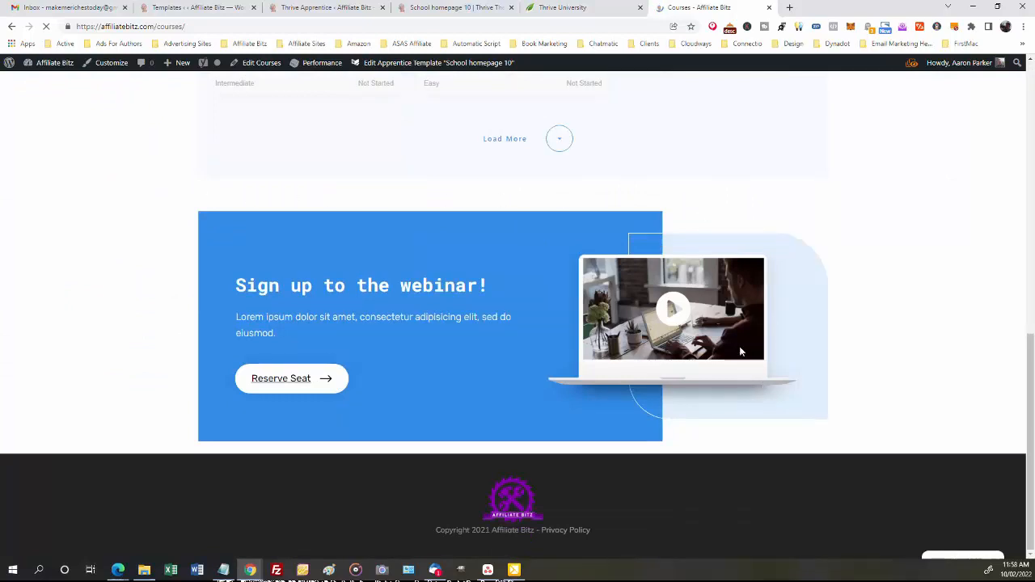
{"action": "left_click", "coordinate": [431, 13]}
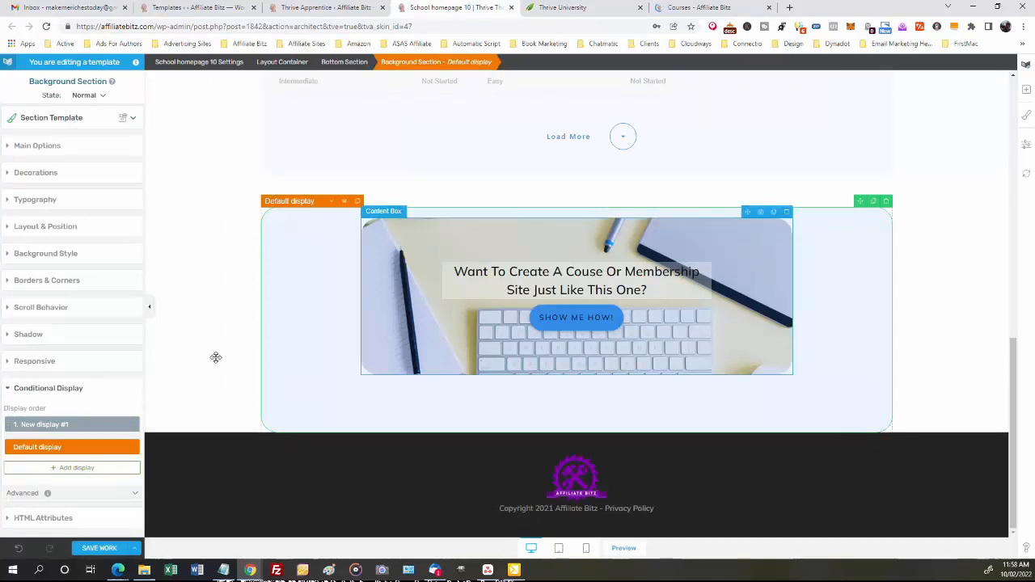
{"action": "left_click", "coordinate": [407, 249]}
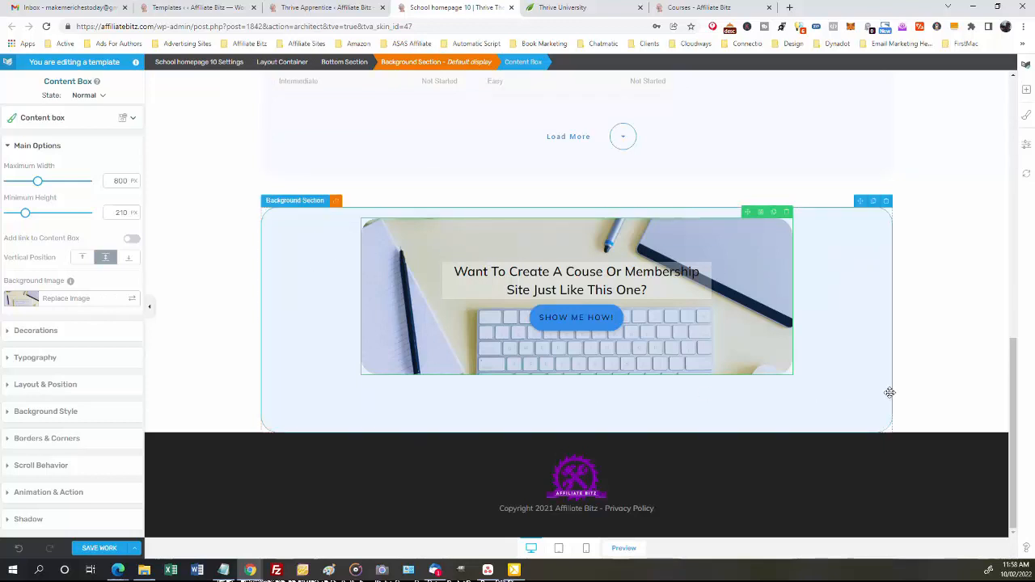
{"action": "left_click", "coordinate": [719, 10]}
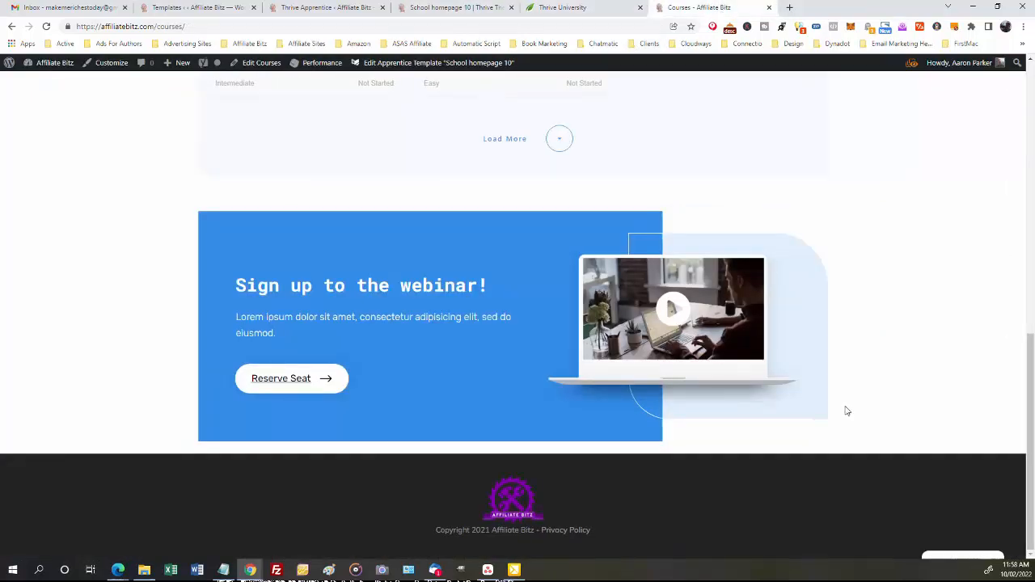
{"action": "left_click", "coordinate": [474, 10]}
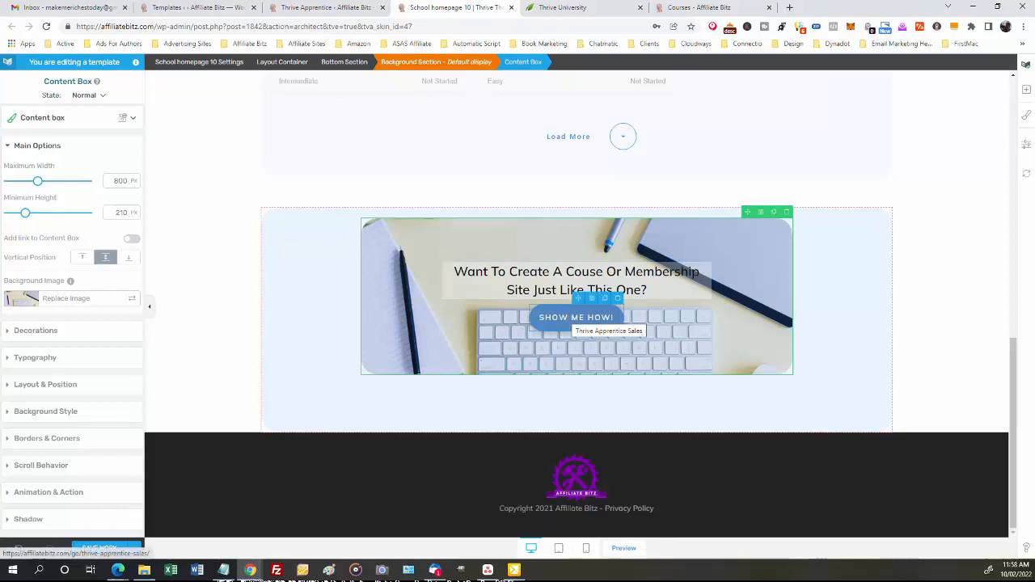
{"action": "left_click", "coordinate": [706, 8]}
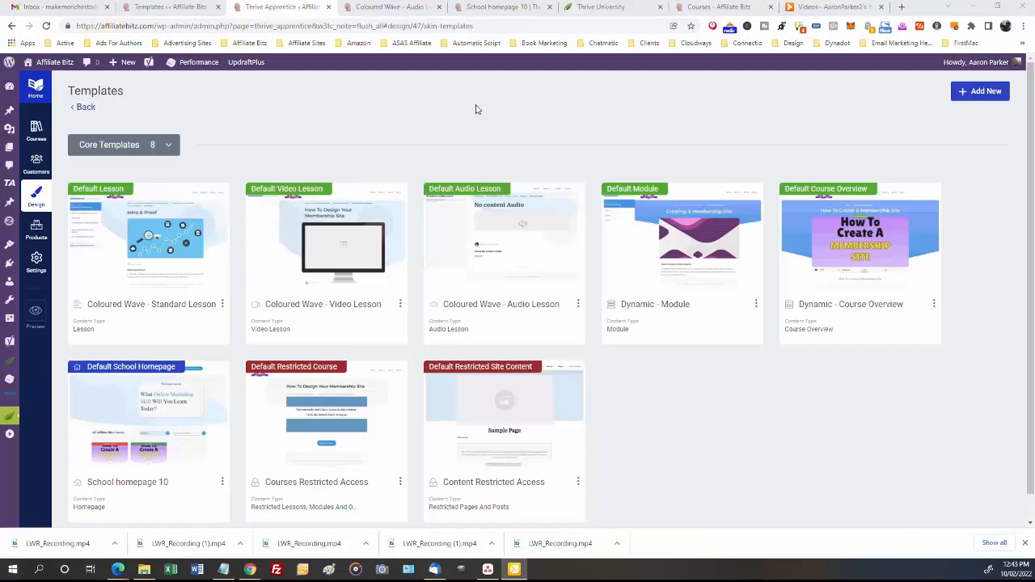
In the Coloured Wave audio lesson template, insert the "State Your Mission Clearly." call-to-action block above the "Ready to learn?" section.
{"action": "mouse_move", "coordinate": [527, 279]}
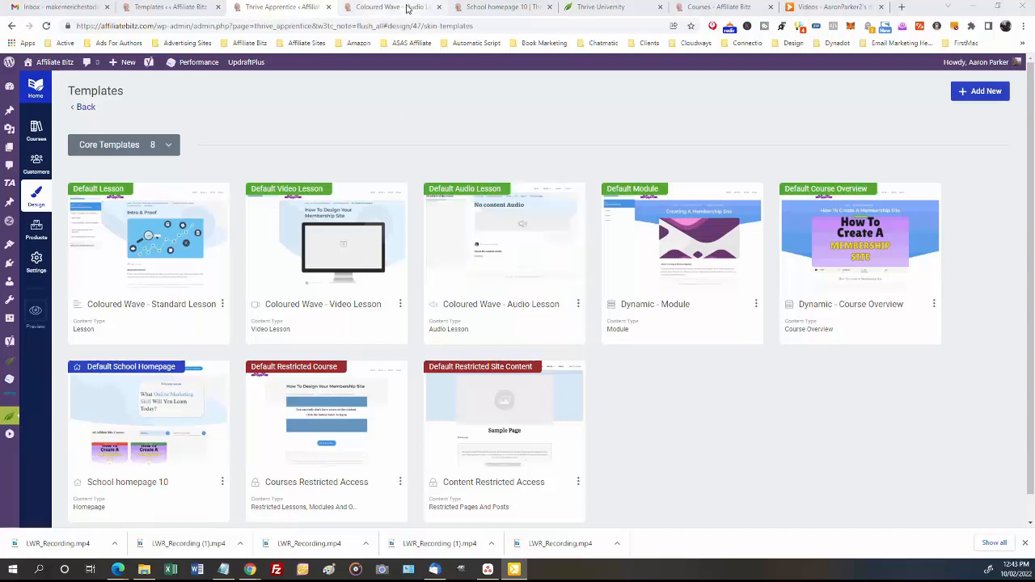
{"action": "left_click", "coordinate": [408, 8]}
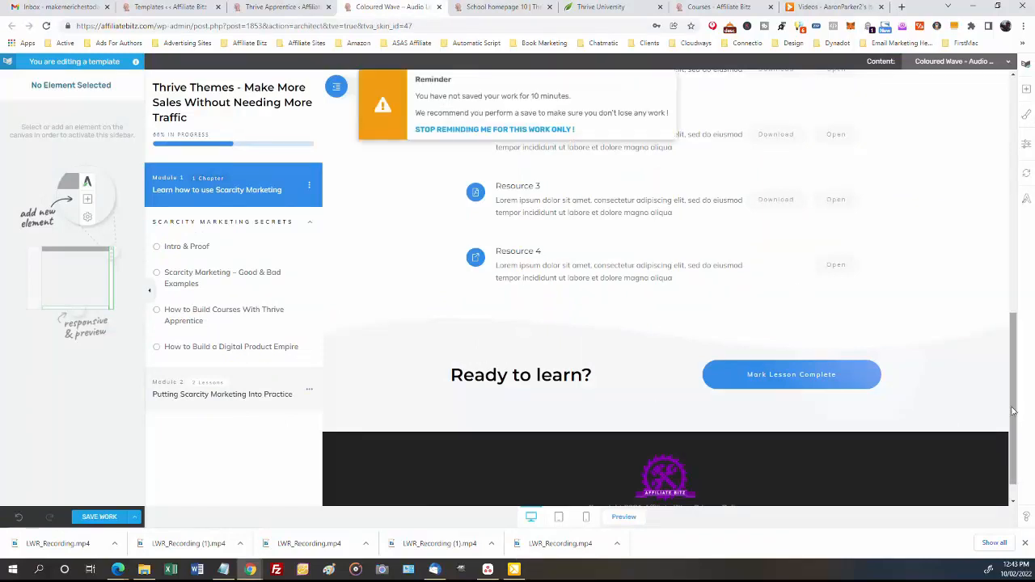
{"action": "left_click_drag", "start_coordinate": [1012, 408], "coordinate": [1006, 473]}
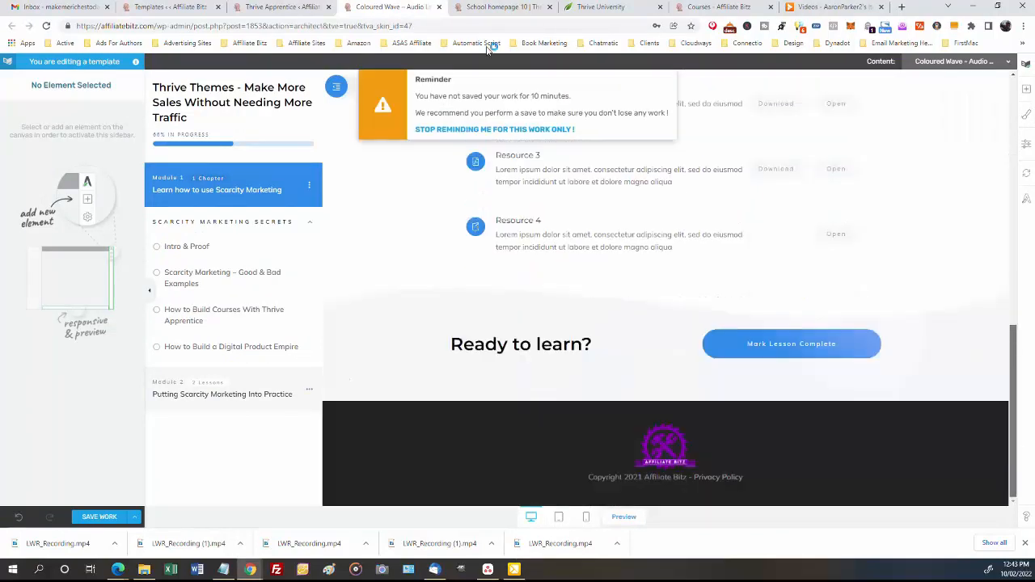
{"action": "left_click", "coordinate": [1027, 91]}
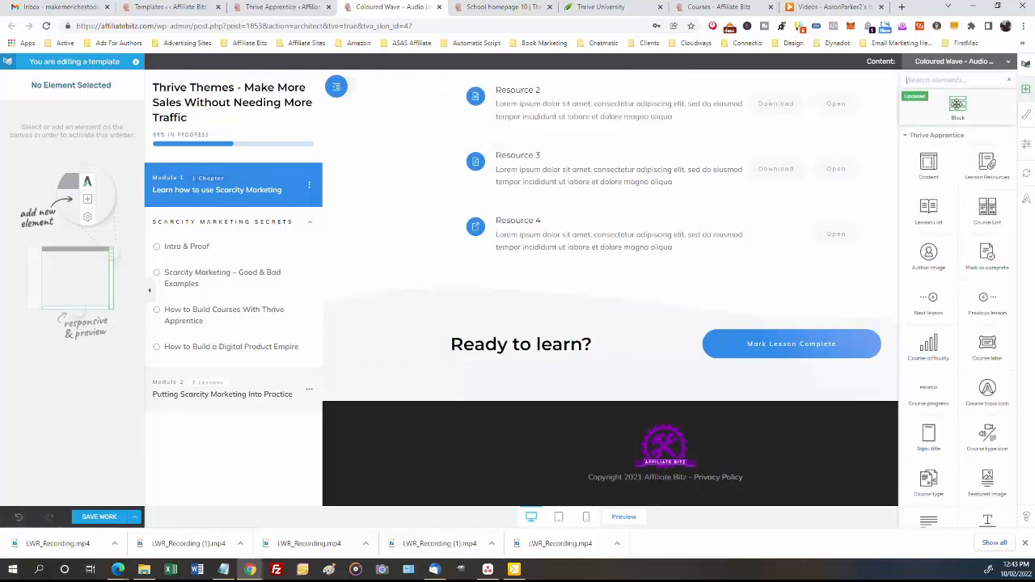
{"action": "left_click_drag", "start_coordinate": [958, 104], "coordinate": [629, 308]}
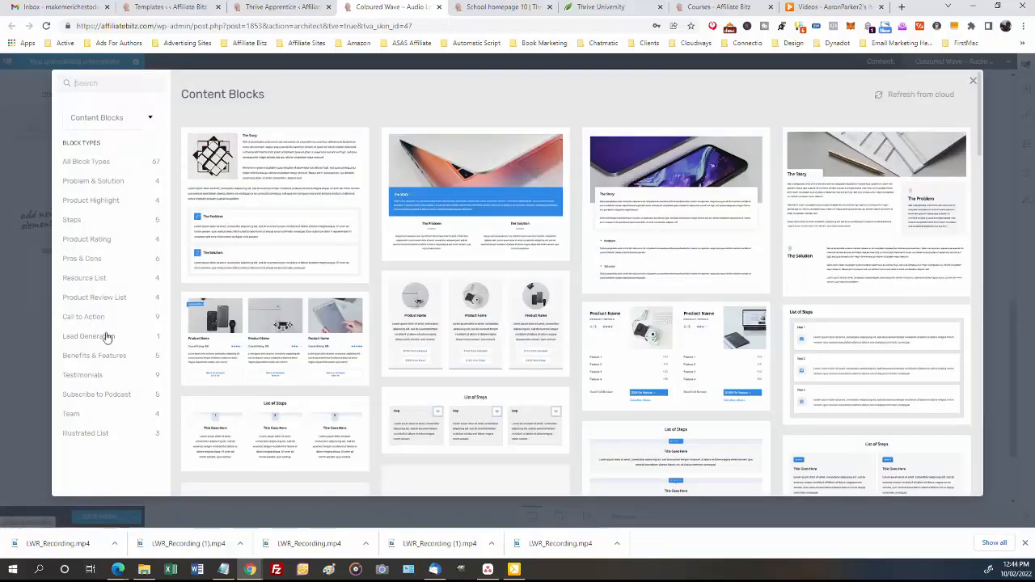
{"action": "left_click", "coordinate": [81, 317]}
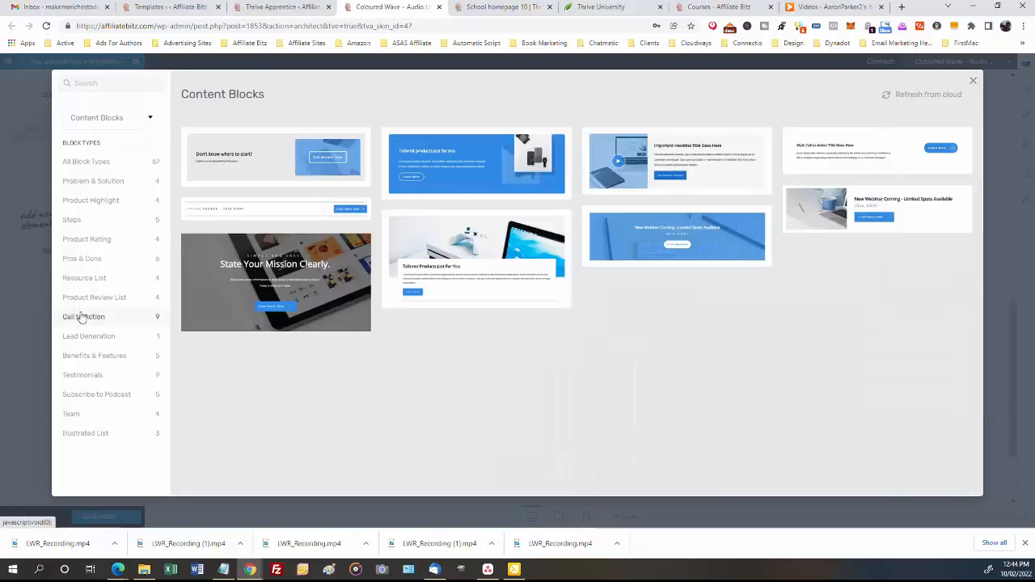
{"action": "left_click", "coordinate": [281, 247]}
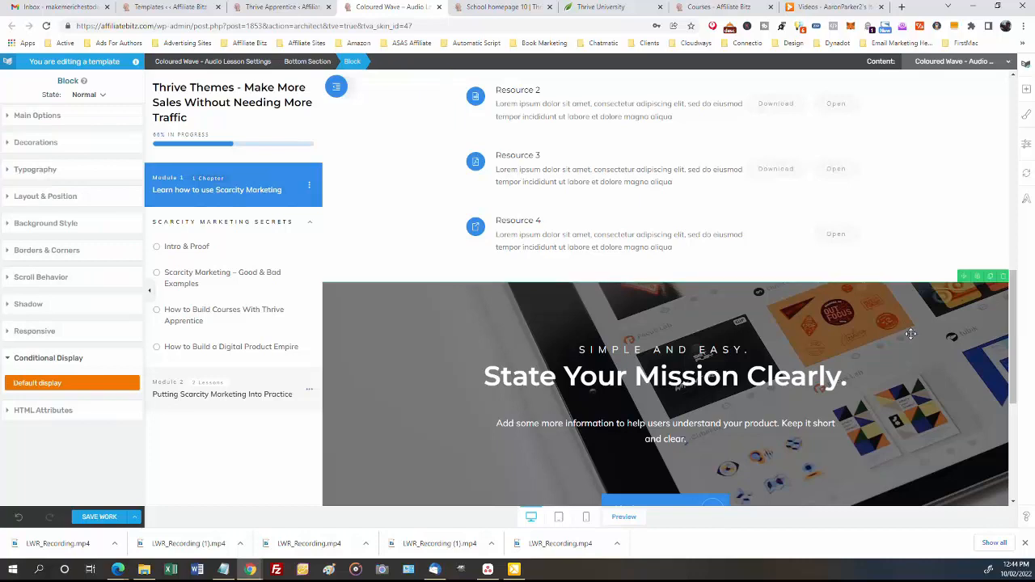
{"action": "scroll", "coordinate": [680, 275], "scroll_direction": "down", "scroll_amount": 2}
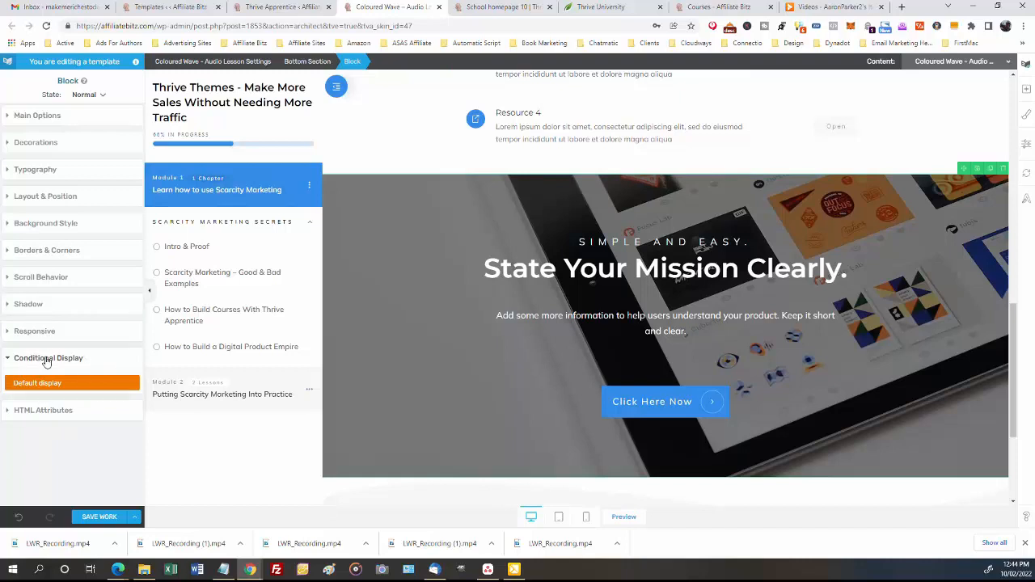
Examine the link, size and style options of the call-to-action block's button.
{"action": "left_click", "coordinate": [618, 390]}
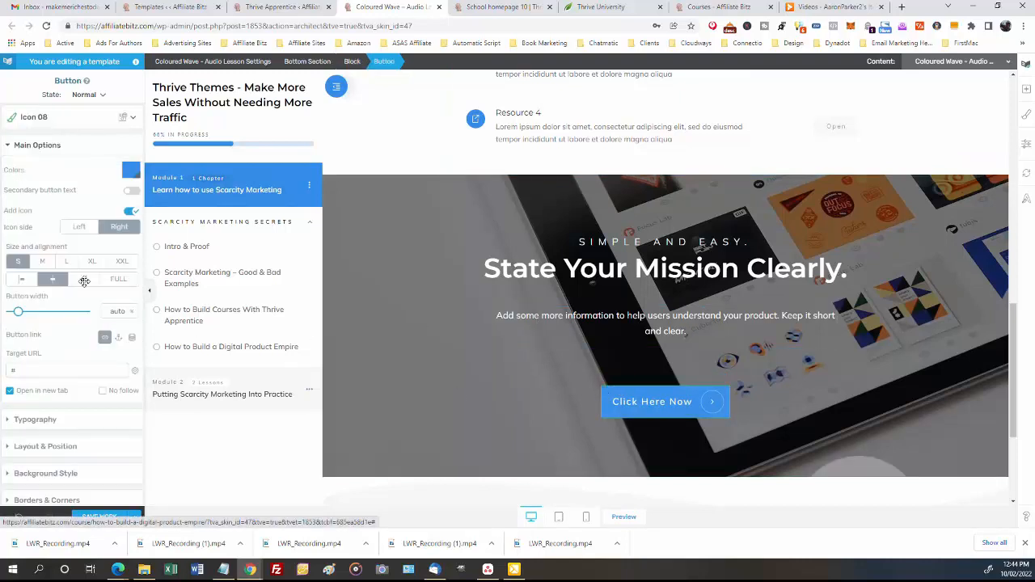
{"action": "scroll", "coordinate": [85, 287], "scroll_direction": "down", "scroll_amount": 2}
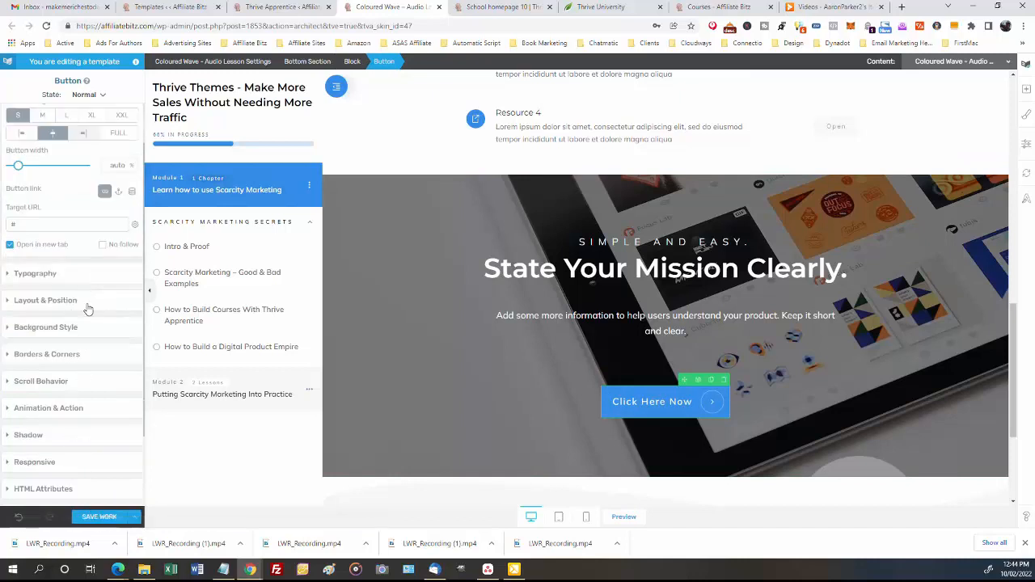
{"action": "scroll", "coordinate": [77, 316], "scroll_direction": "up", "scroll_amount": 3}
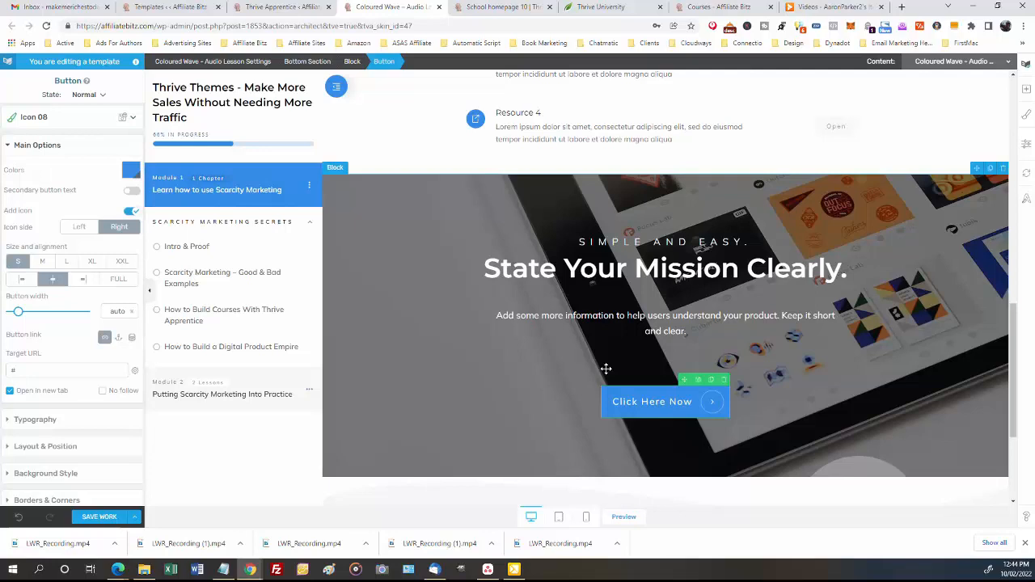
Duplicate the call-to-action block's default display as a second conditional display.
{"action": "left_click", "coordinate": [351, 63]}
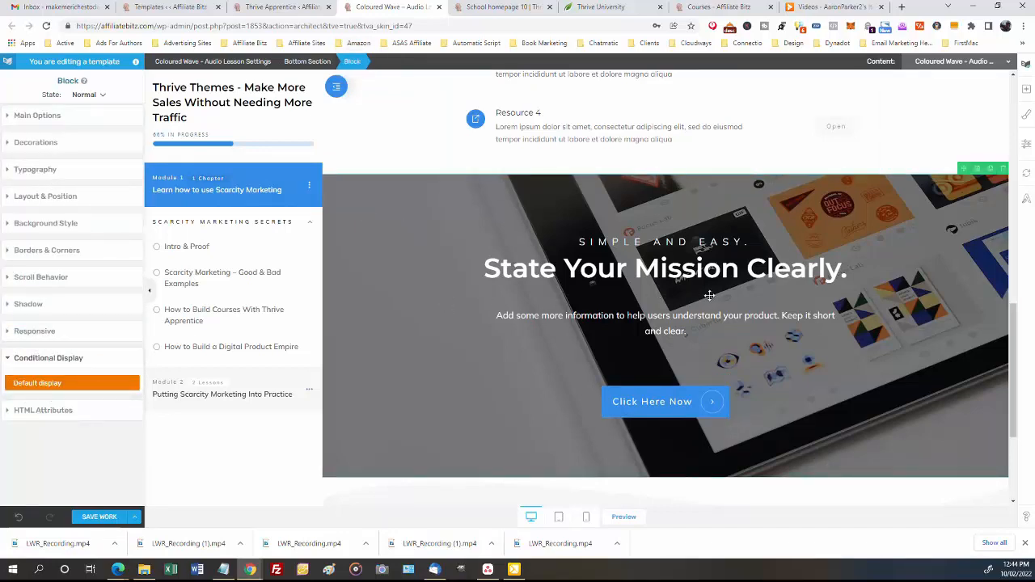
{"action": "left_click", "coordinate": [8, 119]}
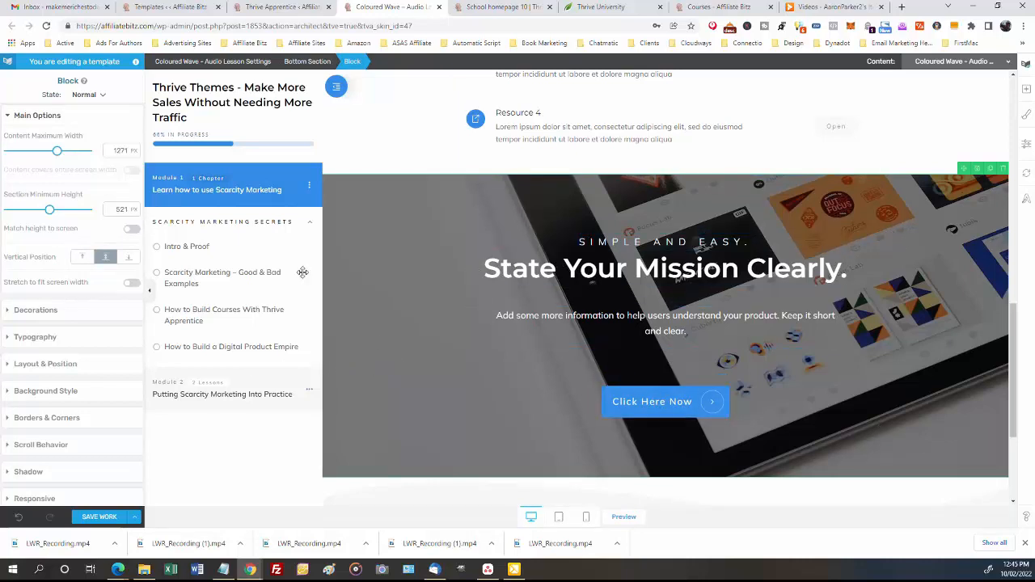
{"action": "scroll", "coordinate": [98, 347], "scroll_direction": "down", "scroll_amount": 1}
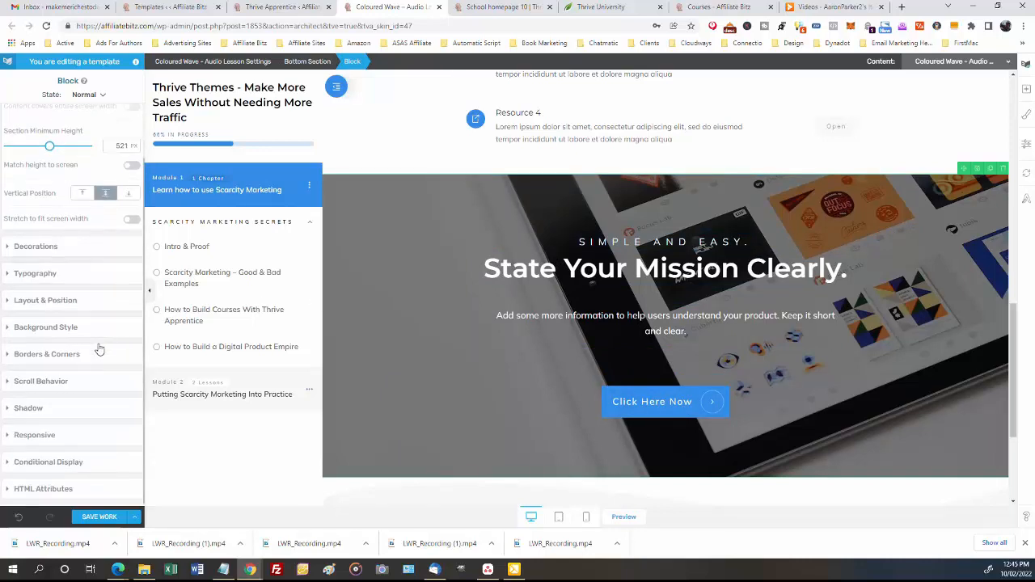
{"action": "left_click", "coordinate": [47, 462]}
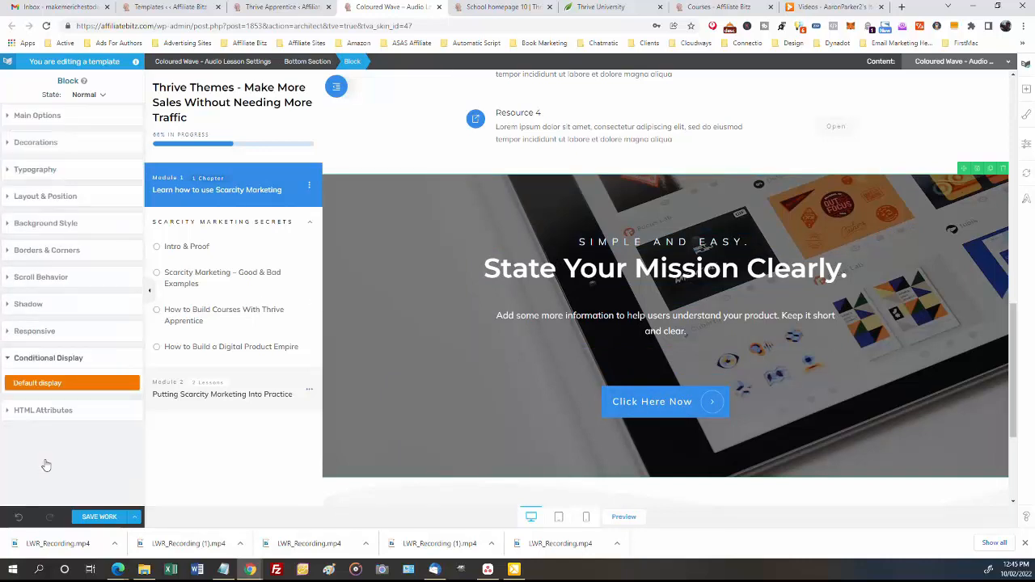
{"action": "left_click", "coordinate": [132, 387]}
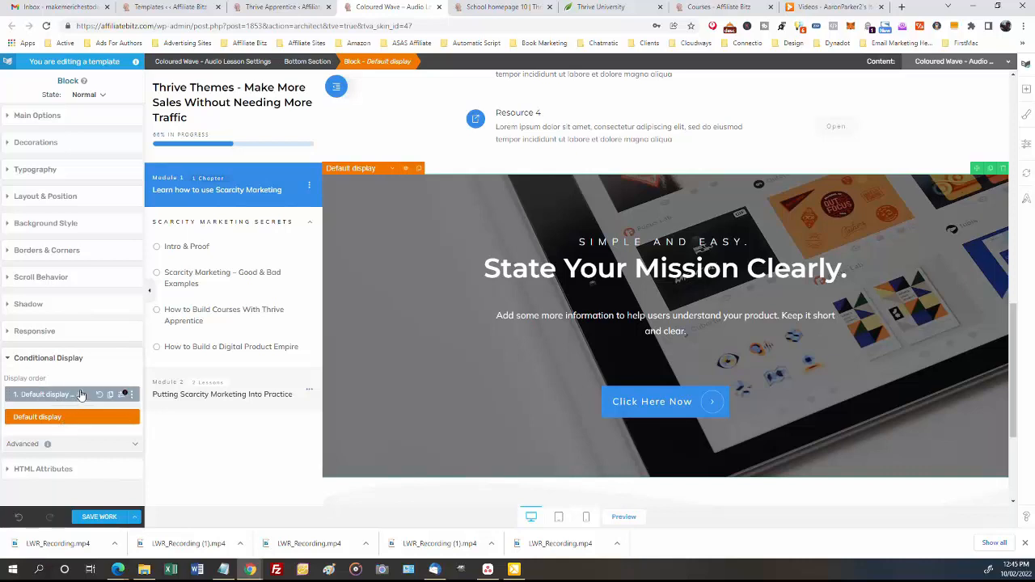
Switch the block to Default display #1 and change its button text to "DOWNLOAD".
{"action": "left_click", "coordinate": [391, 172]}
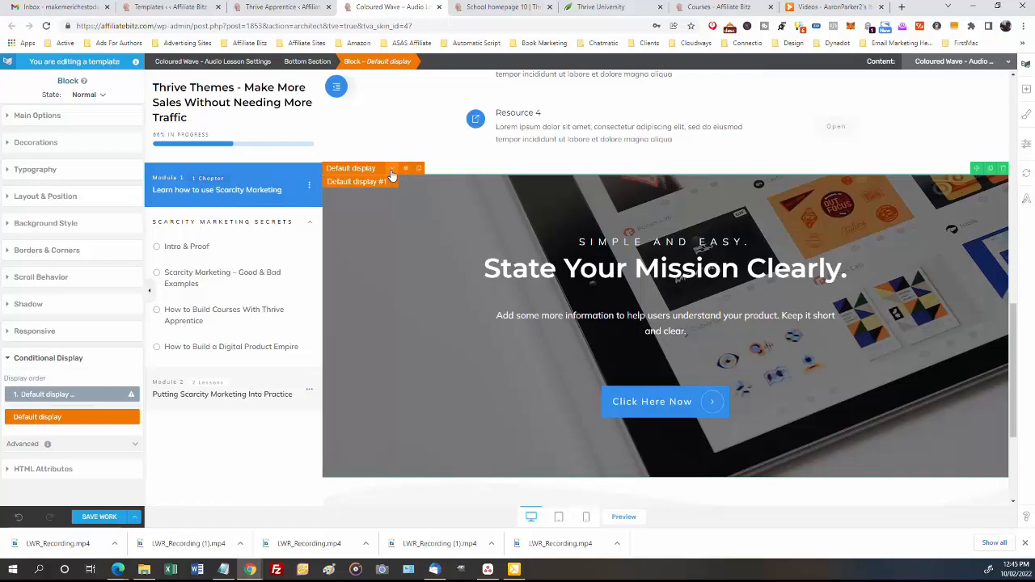
{"action": "left_click", "coordinate": [392, 172]}
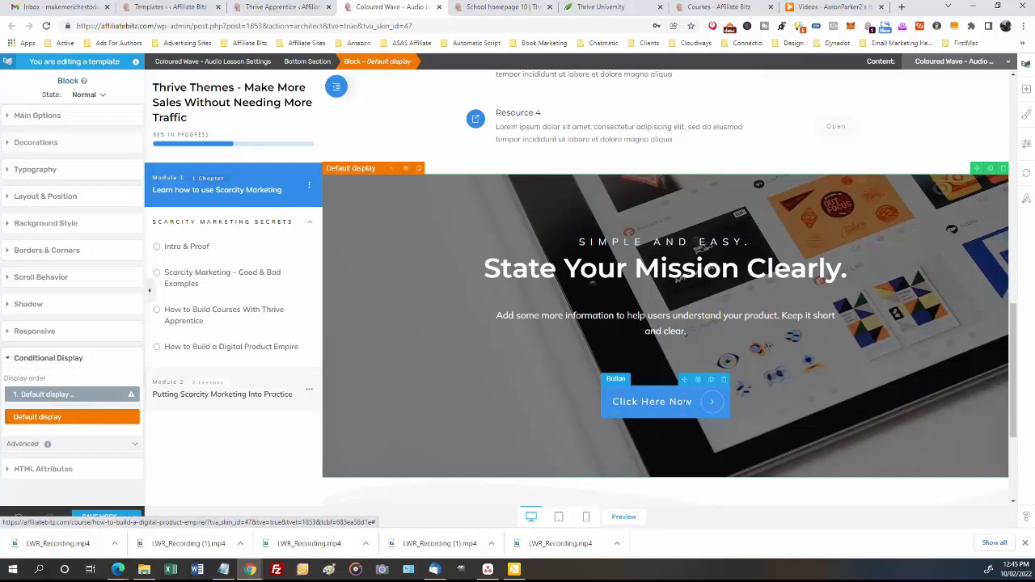
{"action": "left_click", "coordinate": [393, 171]}
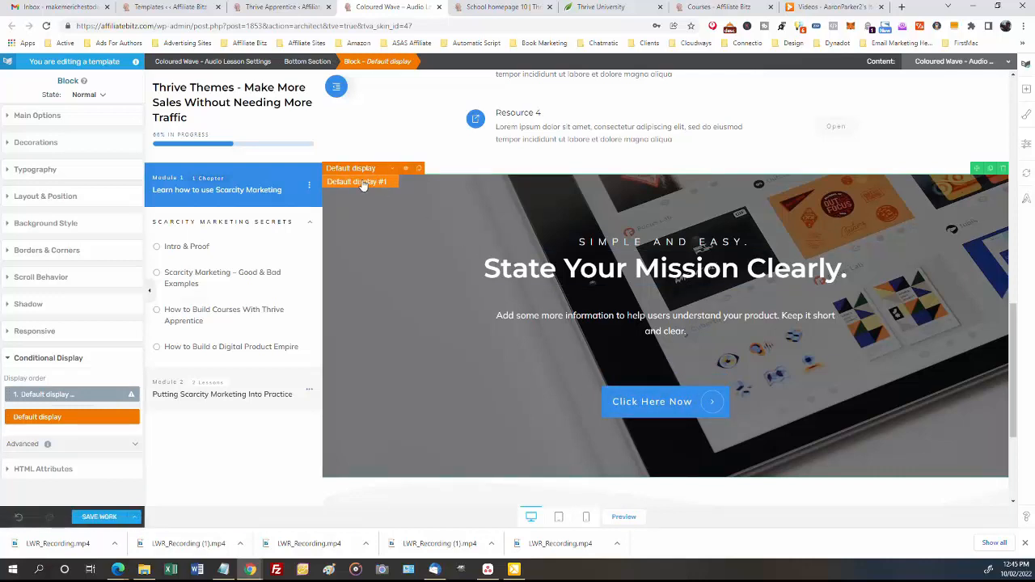
{"action": "left_click", "coordinate": [363, 183]}
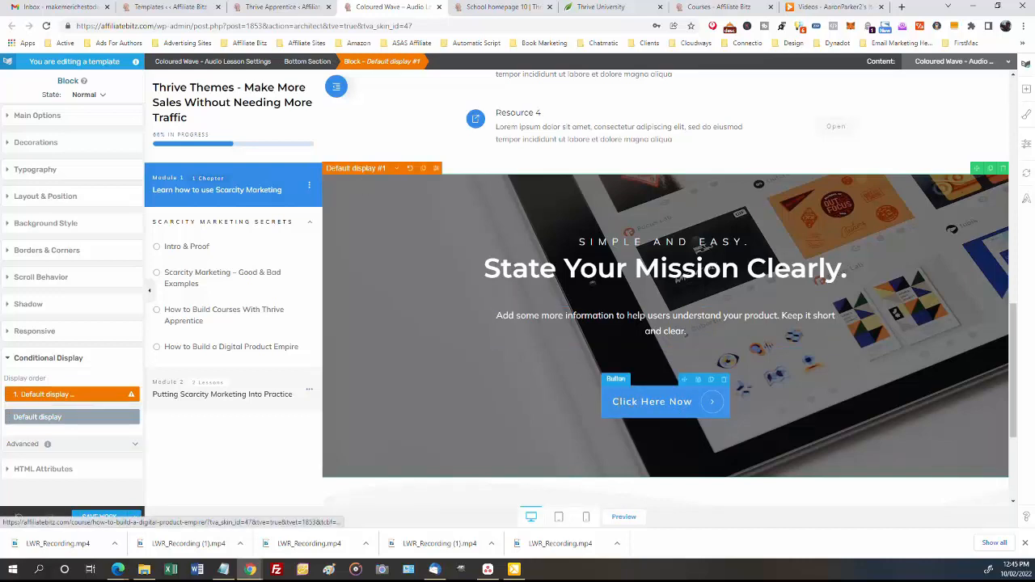
{"action": "left_click", "coordinate": [612, 401]}
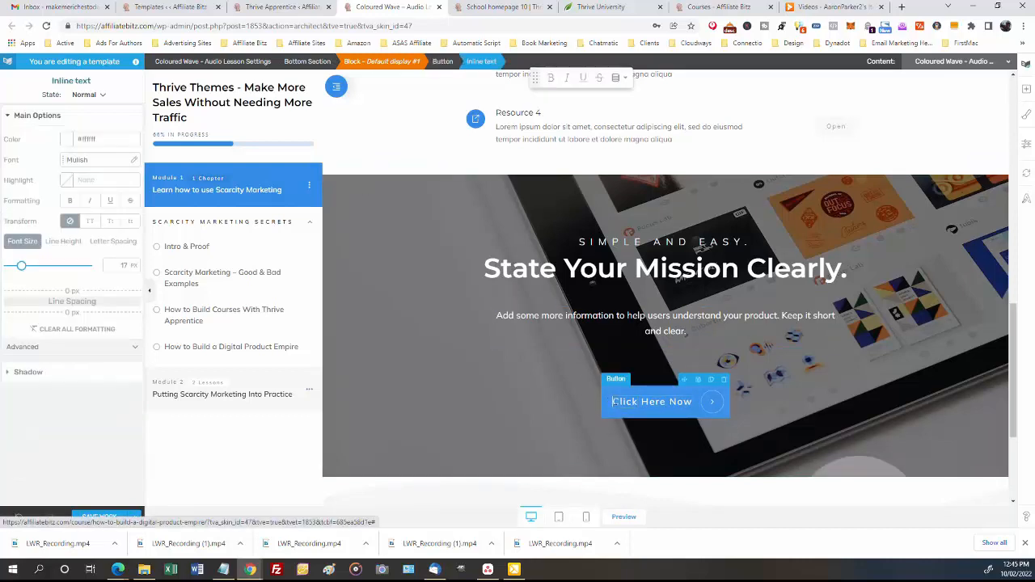
{"action": "left_click_drag", "start_coordinate": [615, 401], "coordinate": [694, 401]}
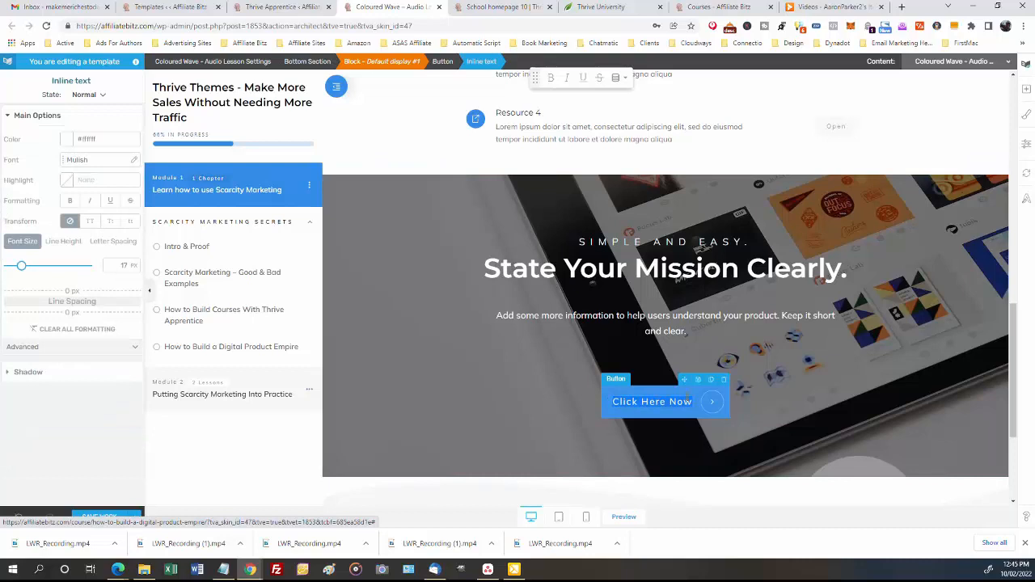
{"action": "type", "text": "DOWNLO"}
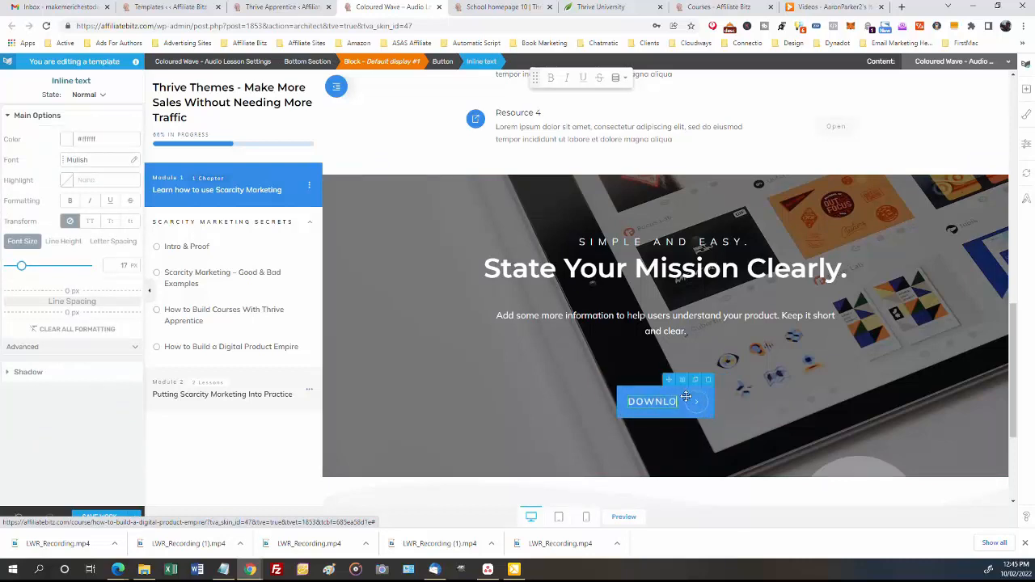
{"action": "type", "text": "AD"}
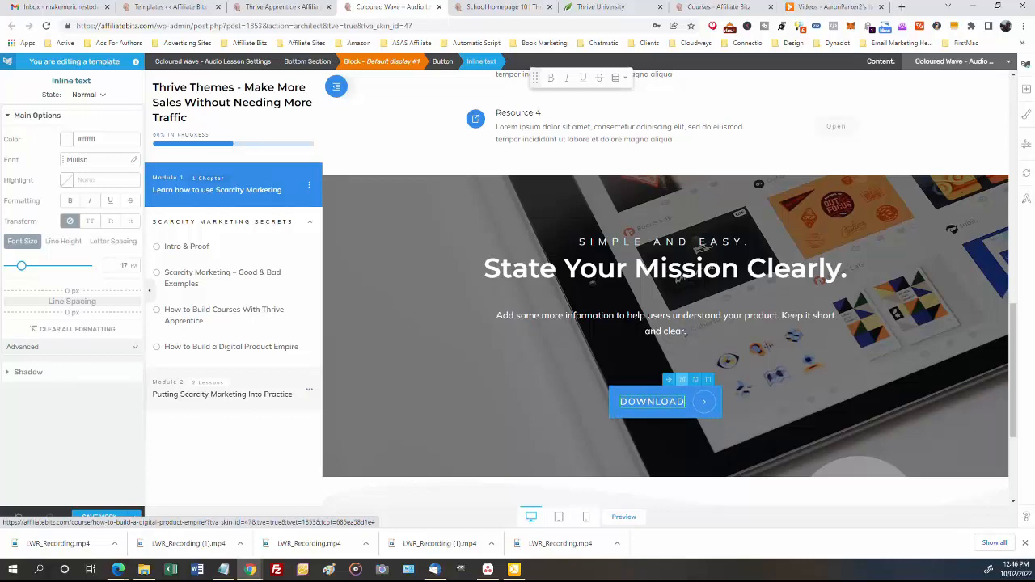
Replace the "State Your Mission Clearly." heading in Default display #1 with "Get Your Download".
{"action": "left_click", "coordinate": [678, 271]}
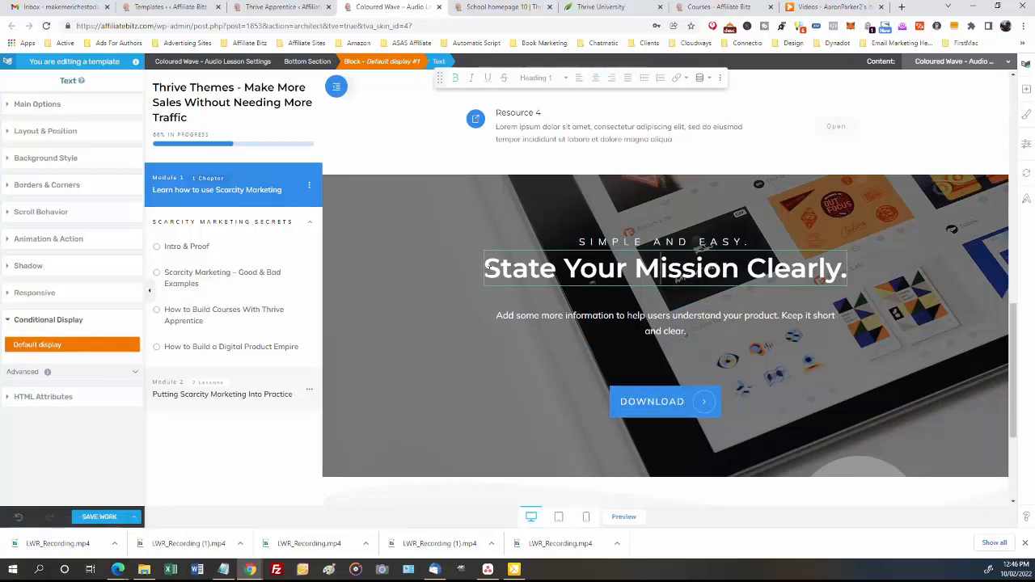
{"action": "left_click_drag", "start_coordinate": [485, 268], "coordinate": [843, 275]}
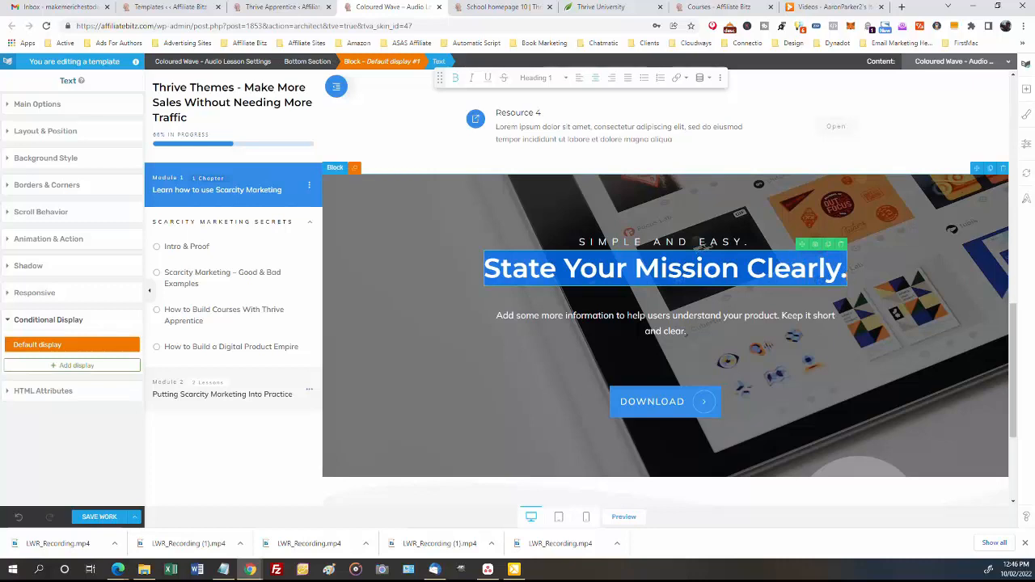
{"action": "type", "text": "Get Your Downlo"}
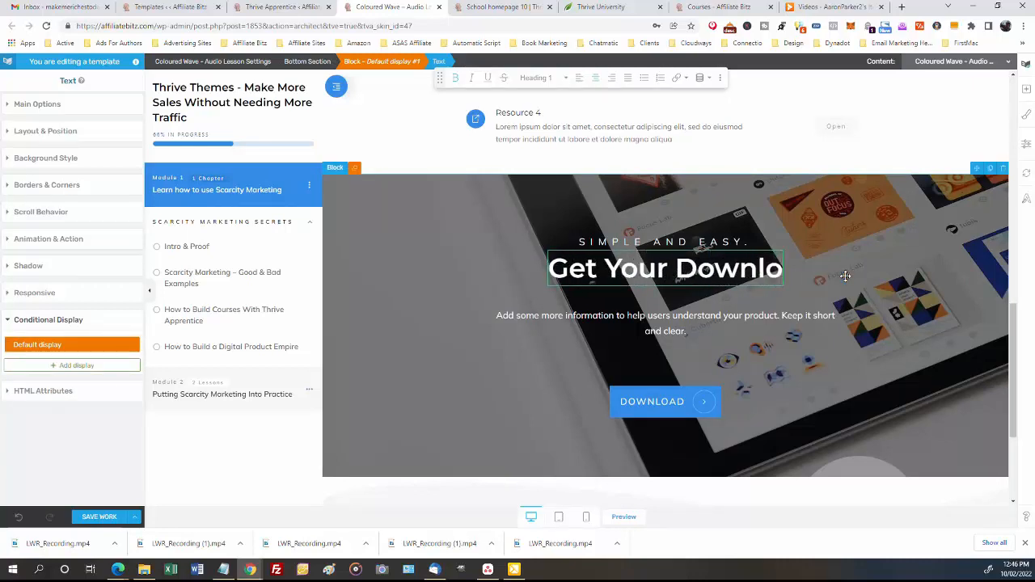
{"action": "type", "text": "ad"}
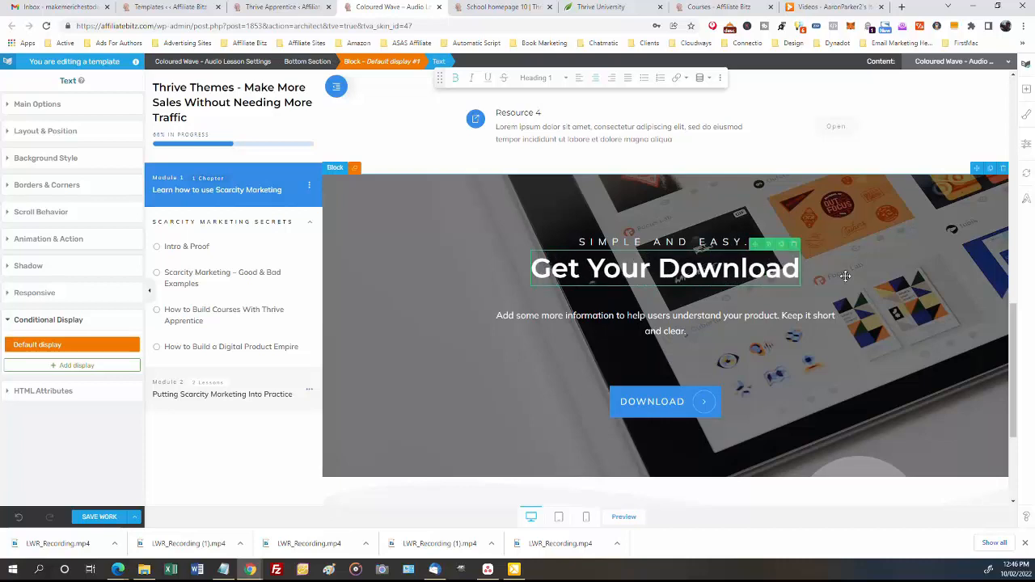
Compare the block's default display with Default display #1 by switching between the two versions.
{"action": "left_click", "coordinate": [344, 197]}
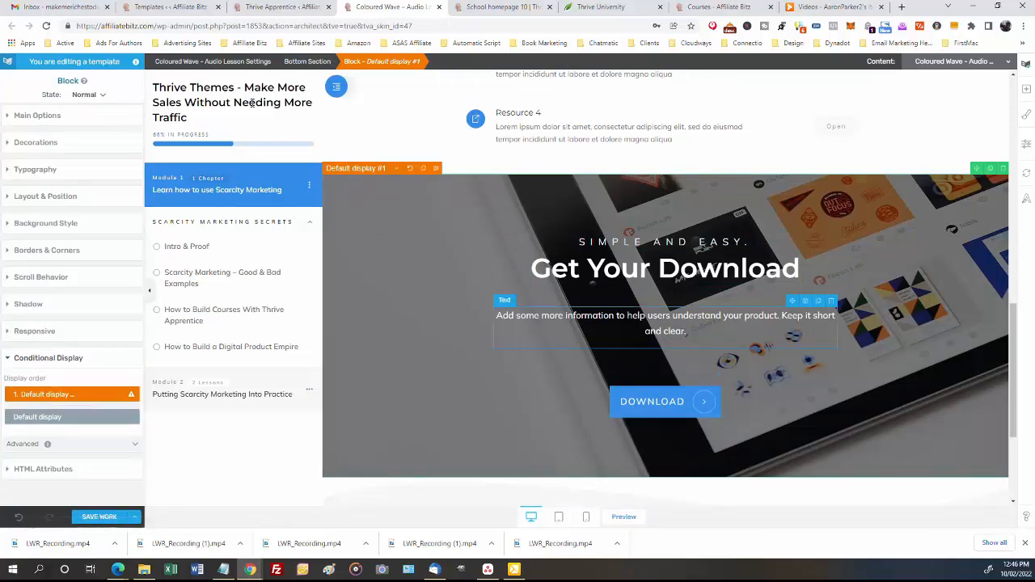
{"action": "left_click", "coordinate": [395, 172]}
{"action": "left_click", "coordinate": [356, 182]}
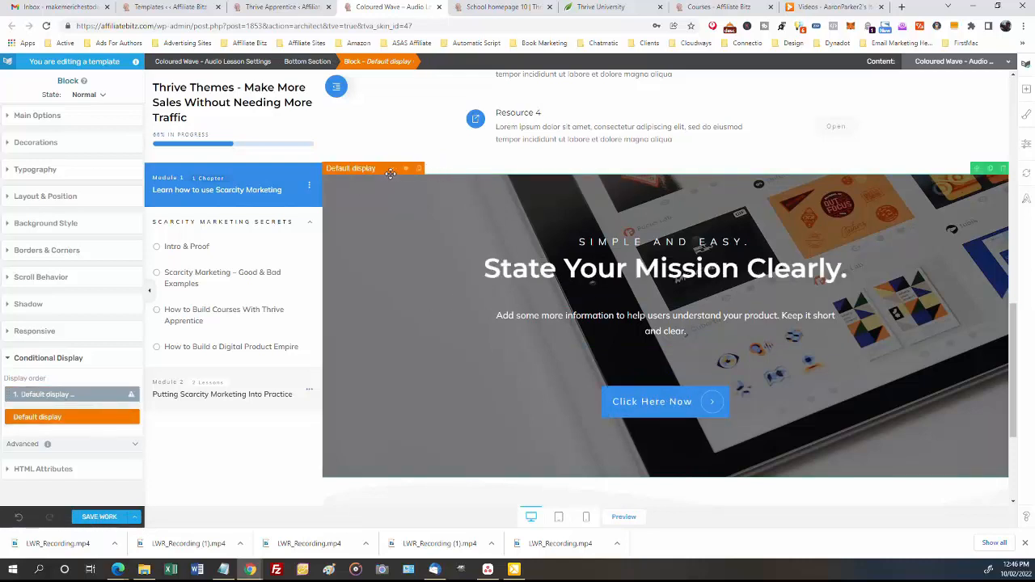
{"action": "left_click", "coordinate": [394, 171]}
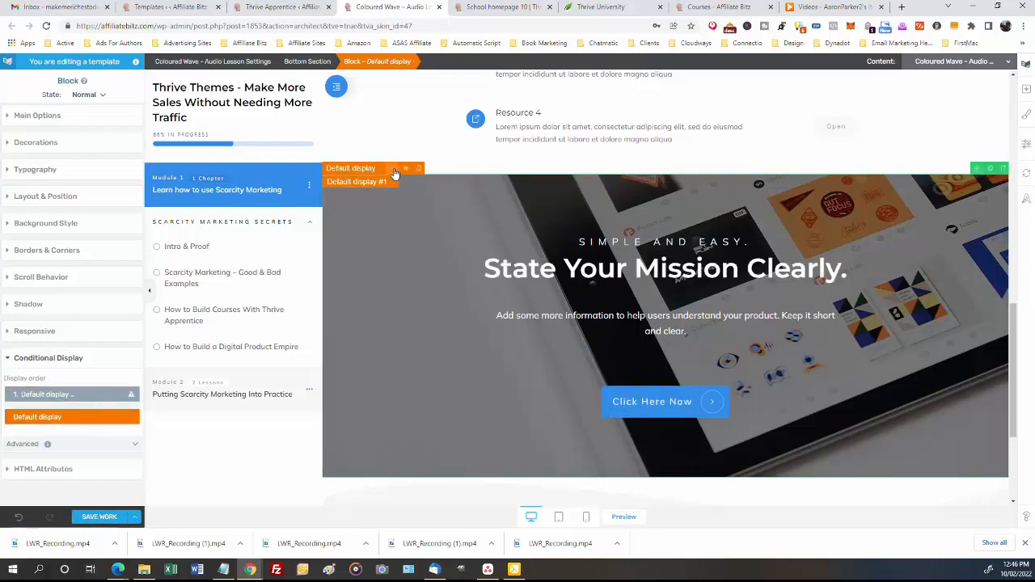
{"action": "left_click", "coordinate": [376, 181]}
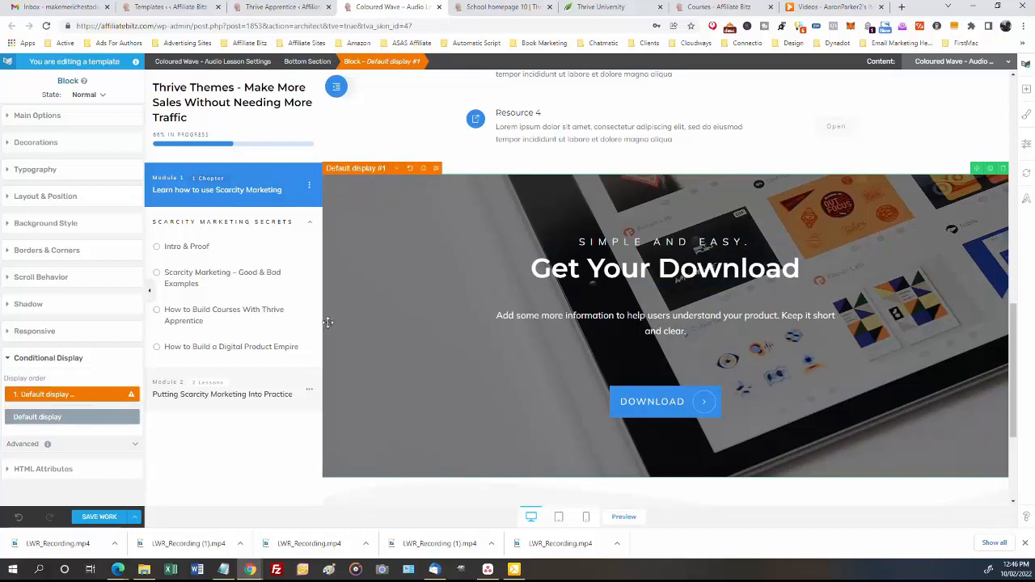
Add a condition set that displays Default display #1 when the User is logged in, and save the conditions.
{"action": "mouse_move", "coordinate": [68, 400]}
{"action": "mouse_move", "coordinate": [134, 396]}
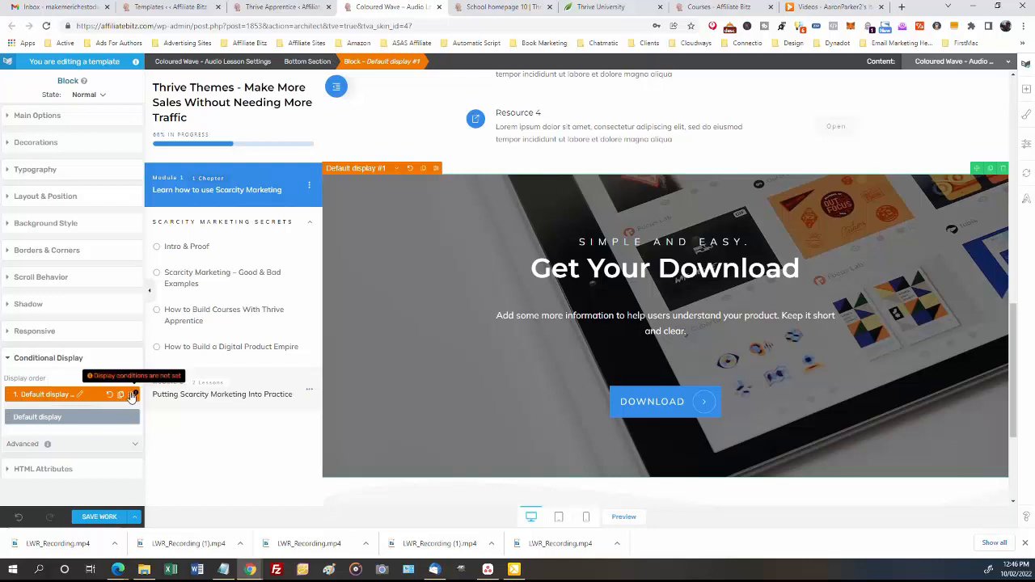
{"action": "left_click", "coordinate": [132, 396]}
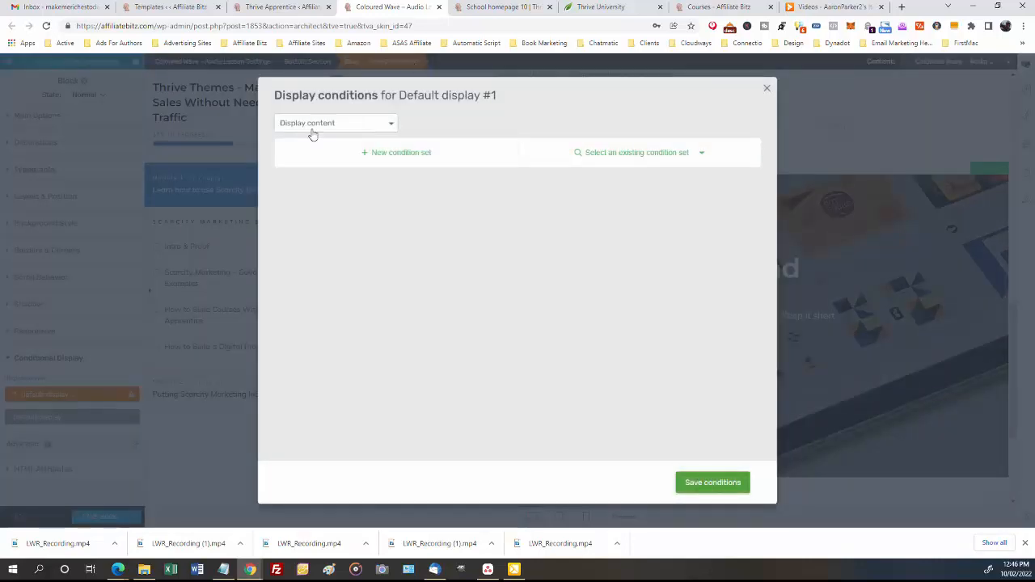
{"action": "left_click", "coordinate": [399, 155]}
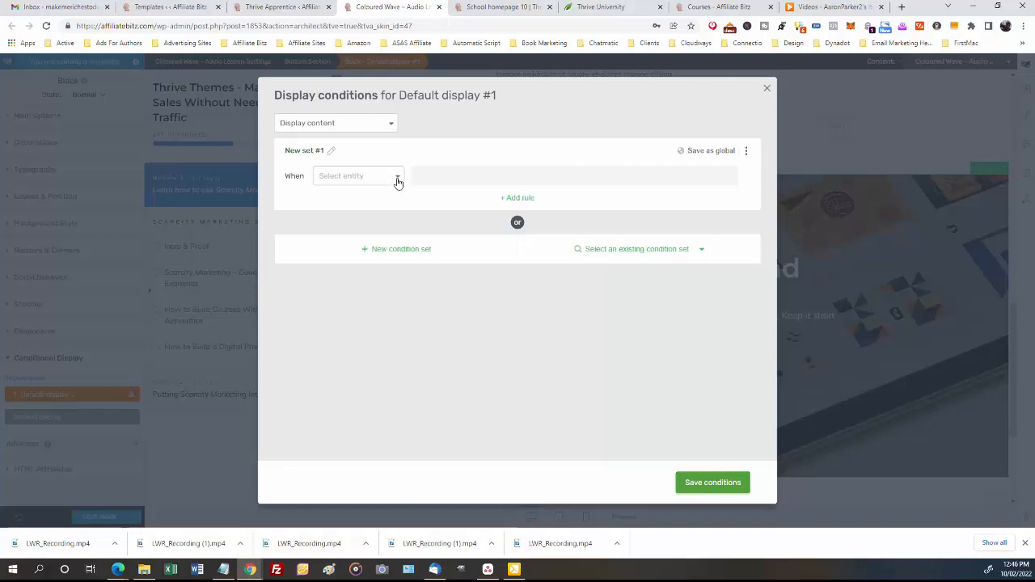
{"action": "left_click", "coordinate": [397, 179]}
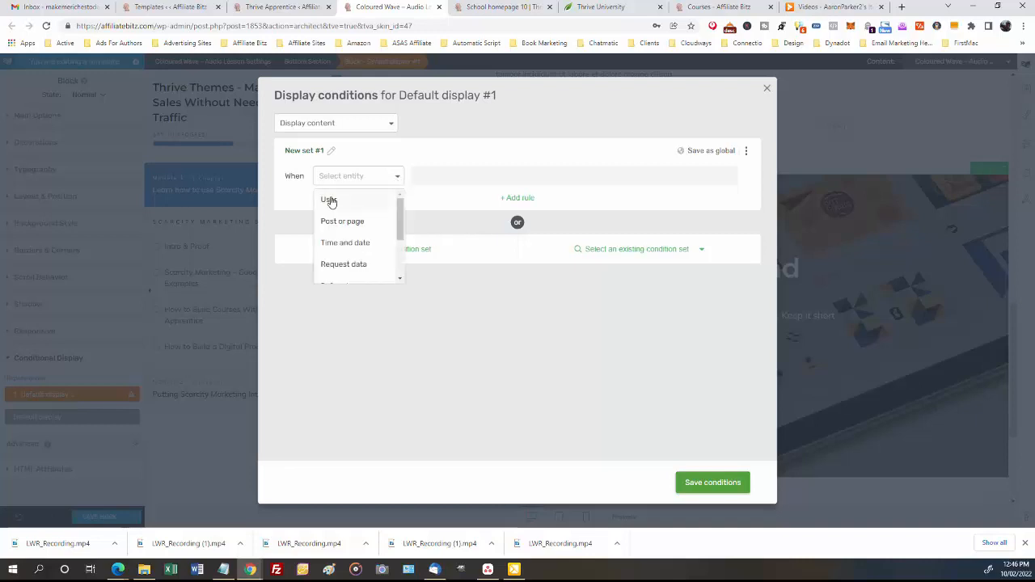
{"action": "mouse_move", "coordinate": [399, 220]}
{"action": "left_mouse_down"}
{"action": "mouse_move", "coordinate": [399, 249]}
{"action": "mouse_move", "coordinate": [397, 206]}
{"action": "left_mouse_up"}
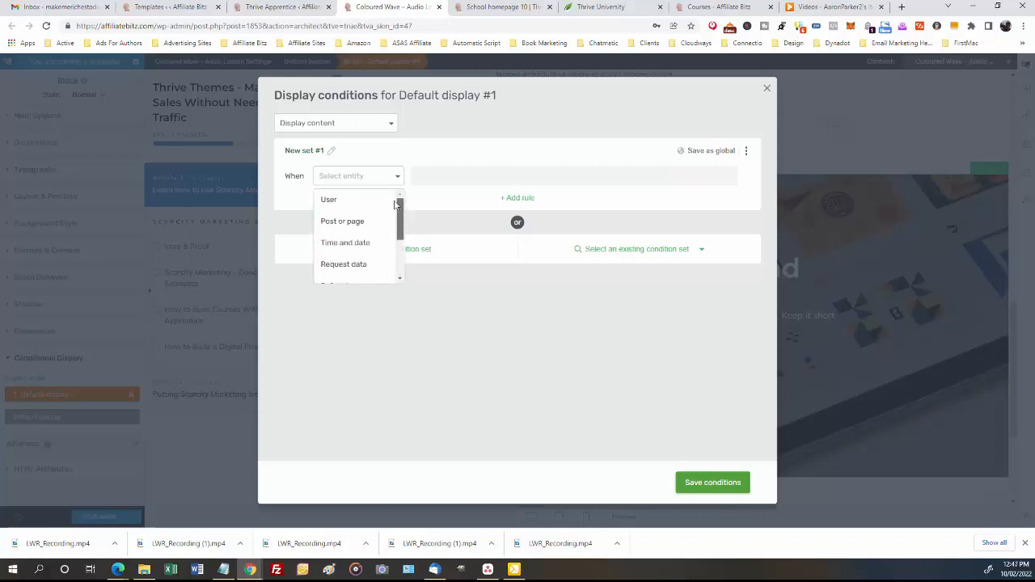
{"action": "left_click", "coordinate": [330, 202]}
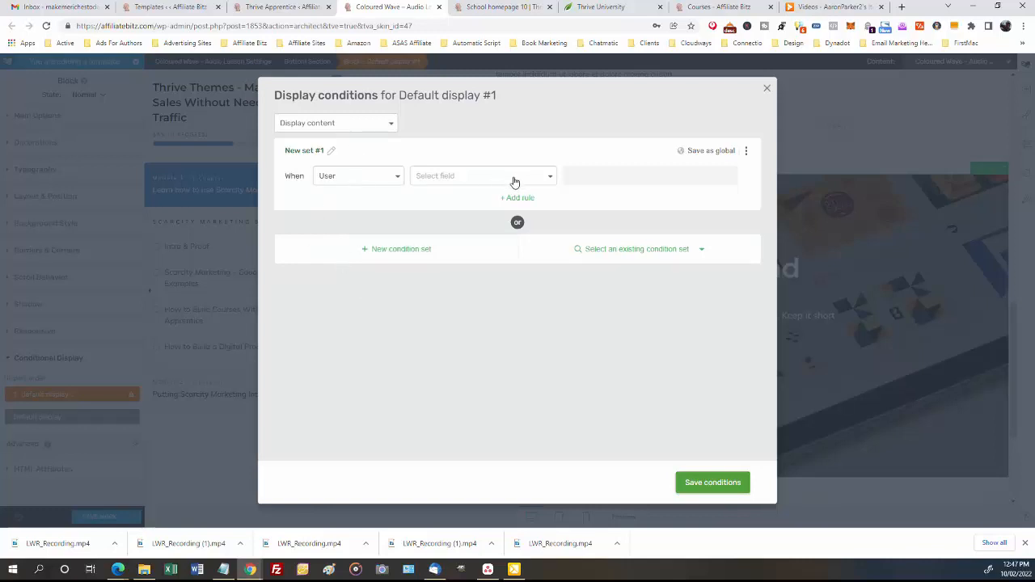
{"action": "left_click", "coordinate": [550, 181]}
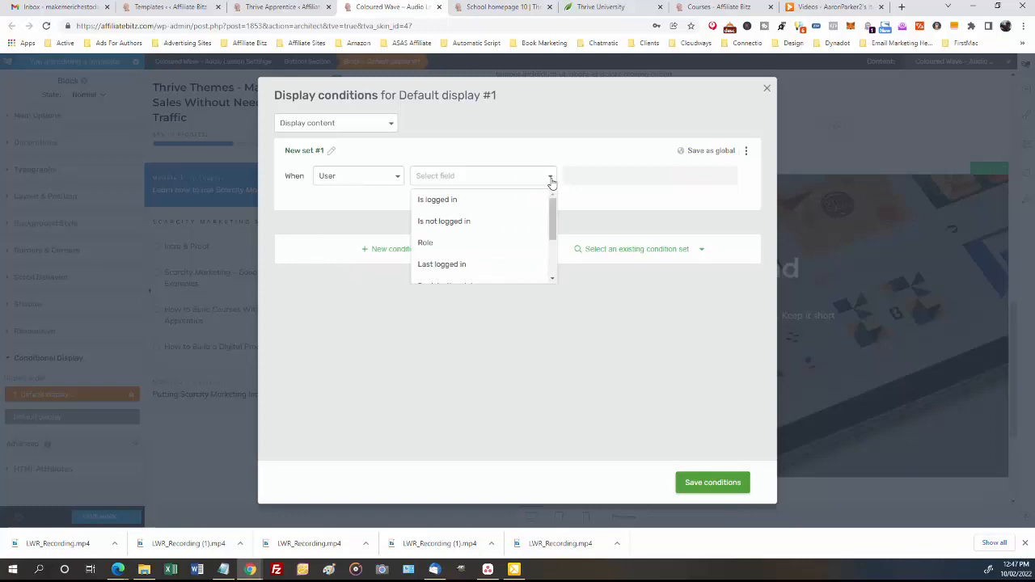
{"action": "left_click", "coordinate": [435, 200]}
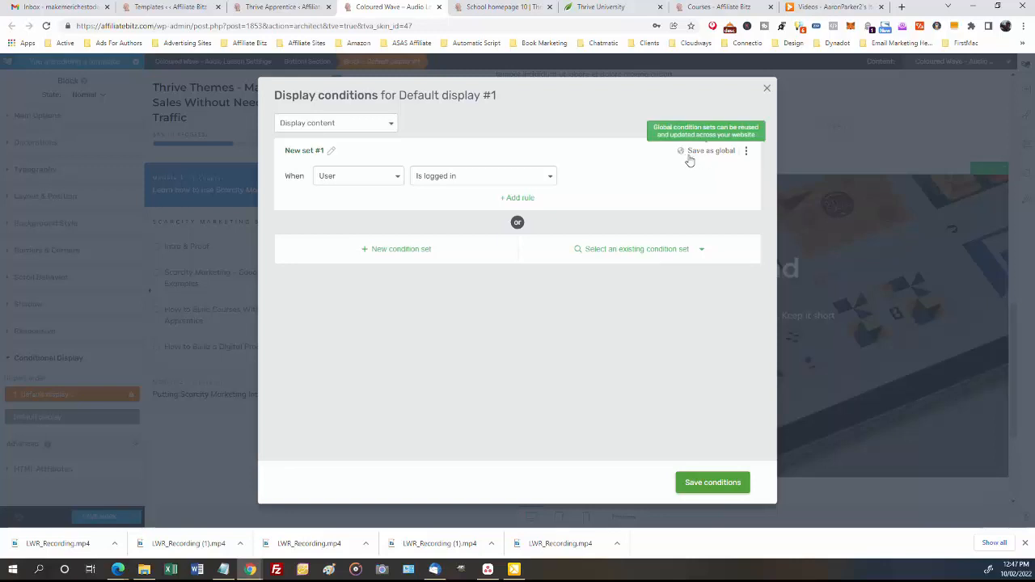
{"action": "left_click", "coordinate": [714, 483]}
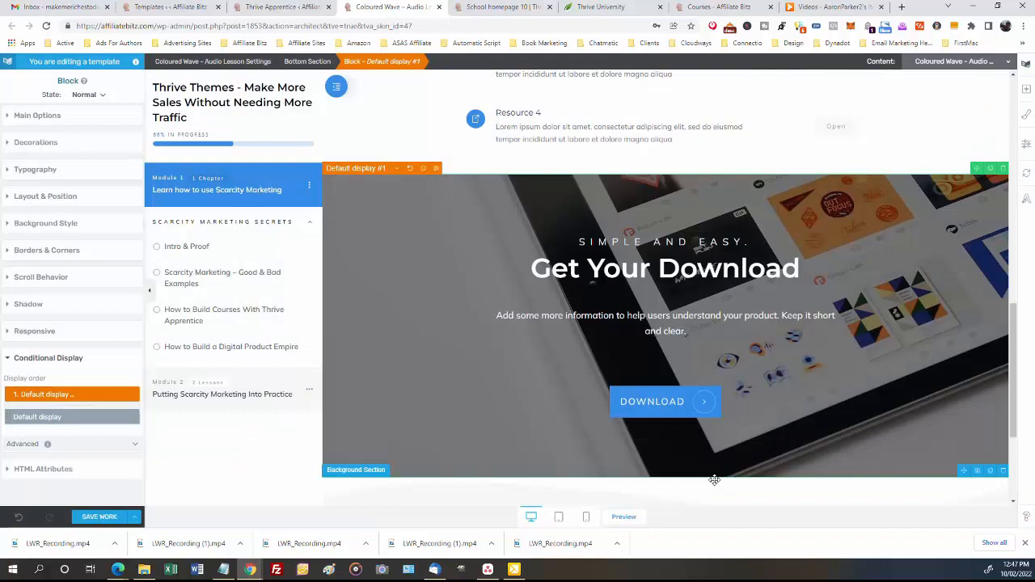
Save the template and whitelist the blocked save request in Wordfence.
{"action": "left_click", "coordinate": [101, 518]}
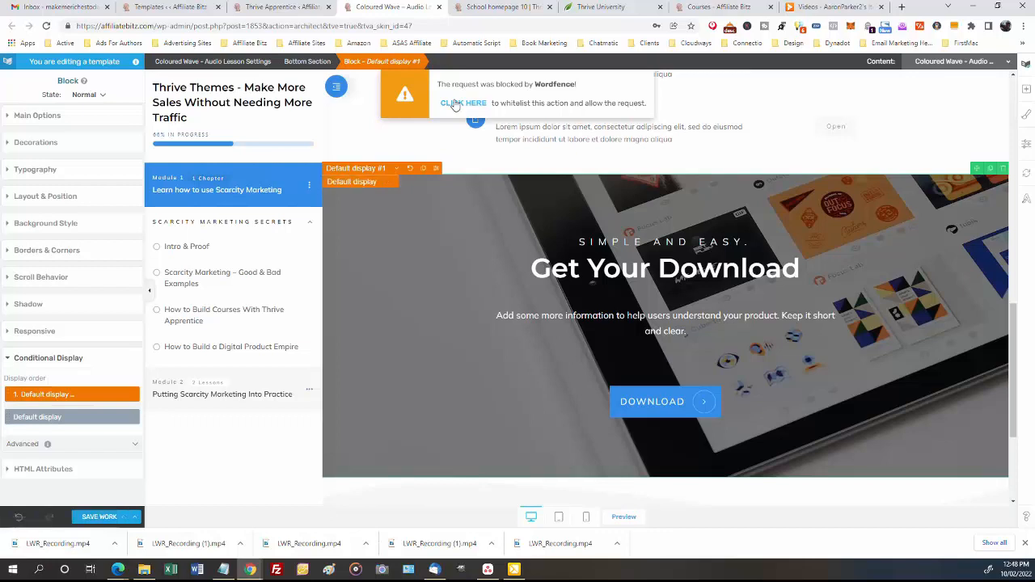
{"action": "left_click", "coordinate": [475, 105]}
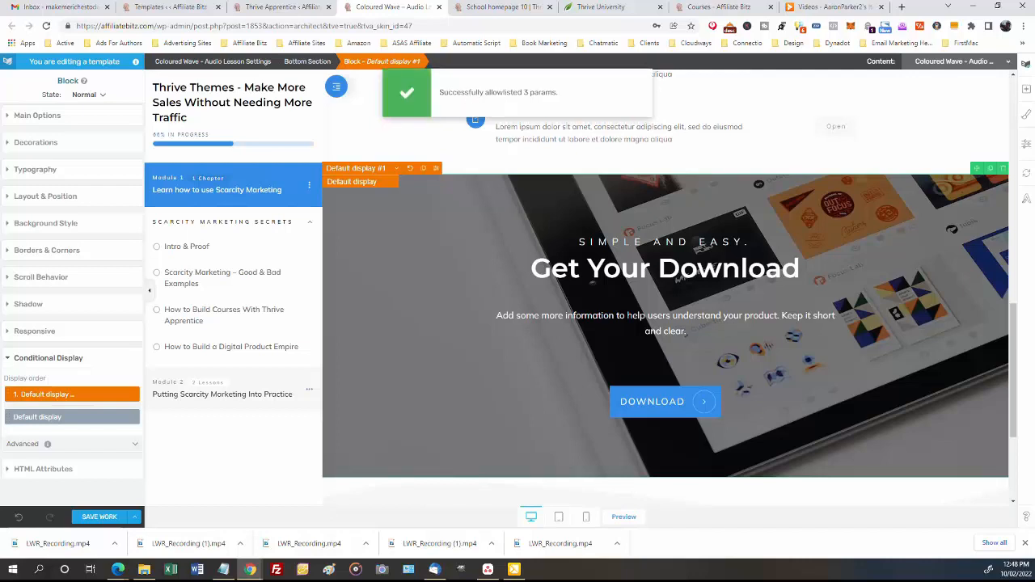
Review the block's default version and its logged-in version once more, ending on Default display #1.
{"action": "left_click", "coordinate": [355, 181]}
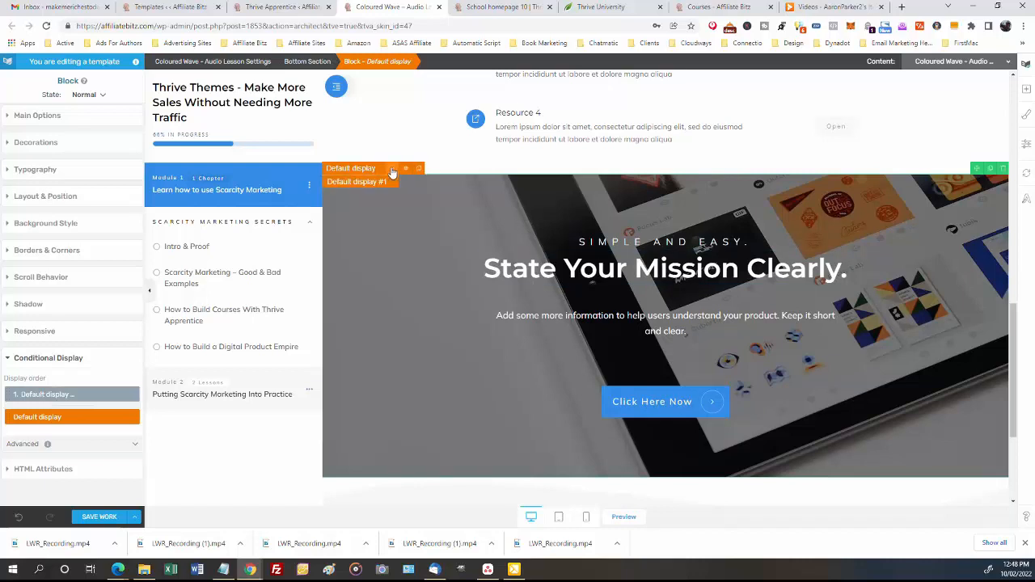
{"action": "left_click", "coordinate": [372, 183]}
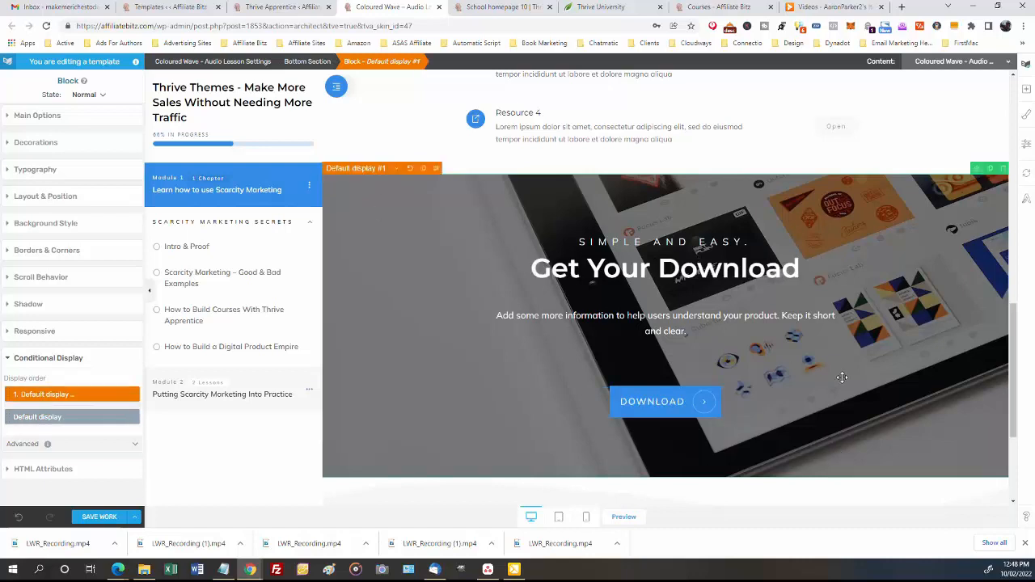